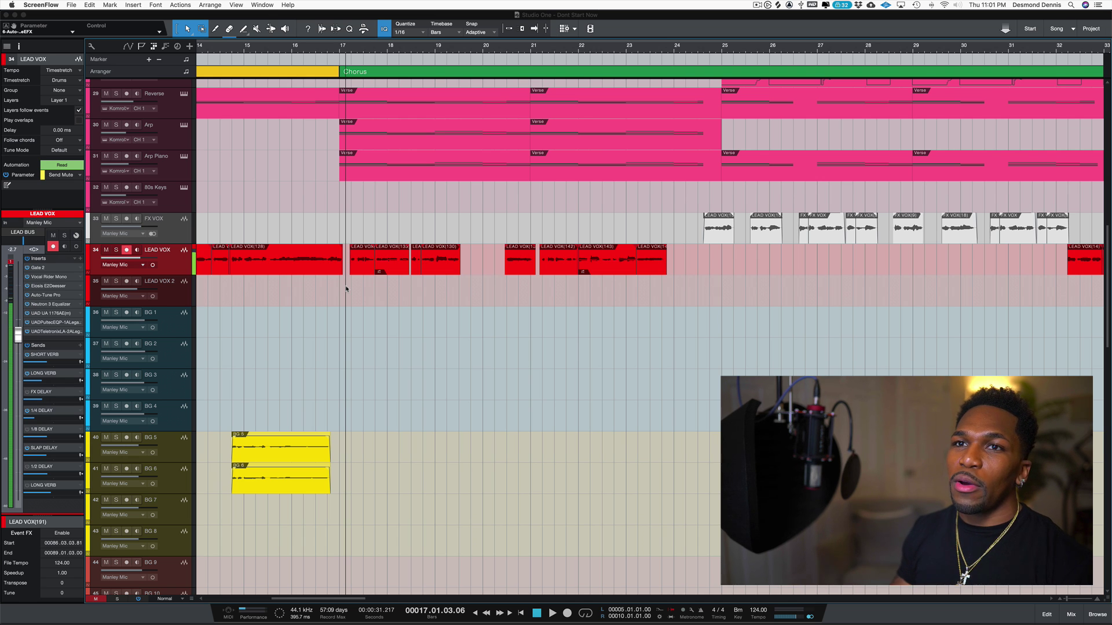
Play the song from the start of the Chorus at bar 17 while looking through the vocal, background and air tracks
{"action": "left_click", "coordinate": [346, 289]}
{"action": "scroll", "coordinate": [348, 260], "scroll_direction": "down", "scroll_amount": 15}
{"action": "key", "text": "space"}
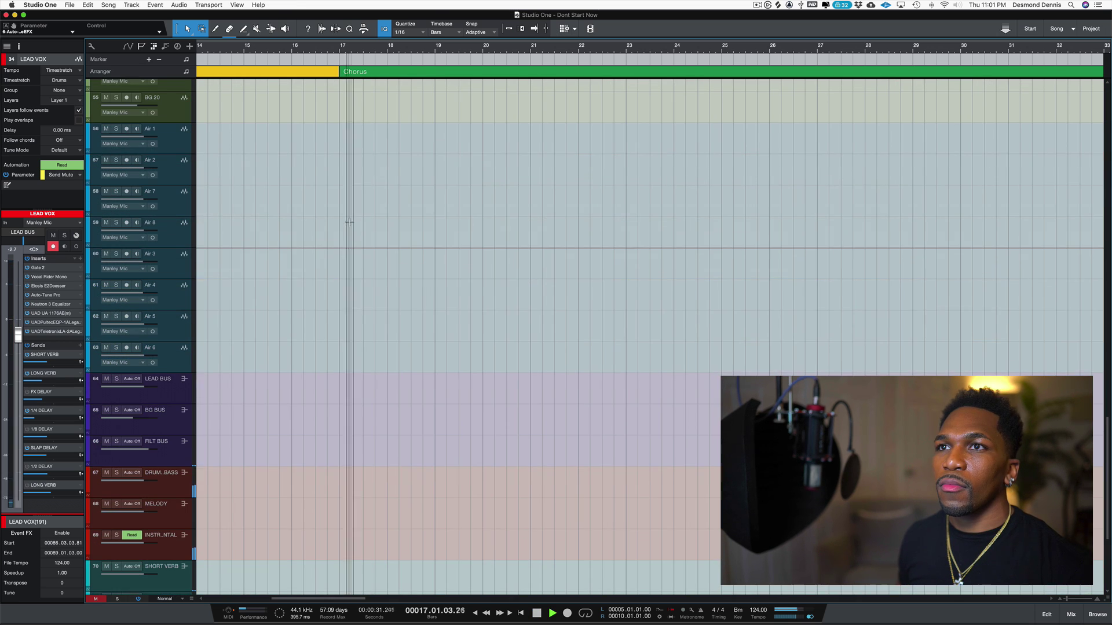
{"action": "scroll", "coordinate": [350, 222], "scroll_direction": "up", "scroll_amount": 7}
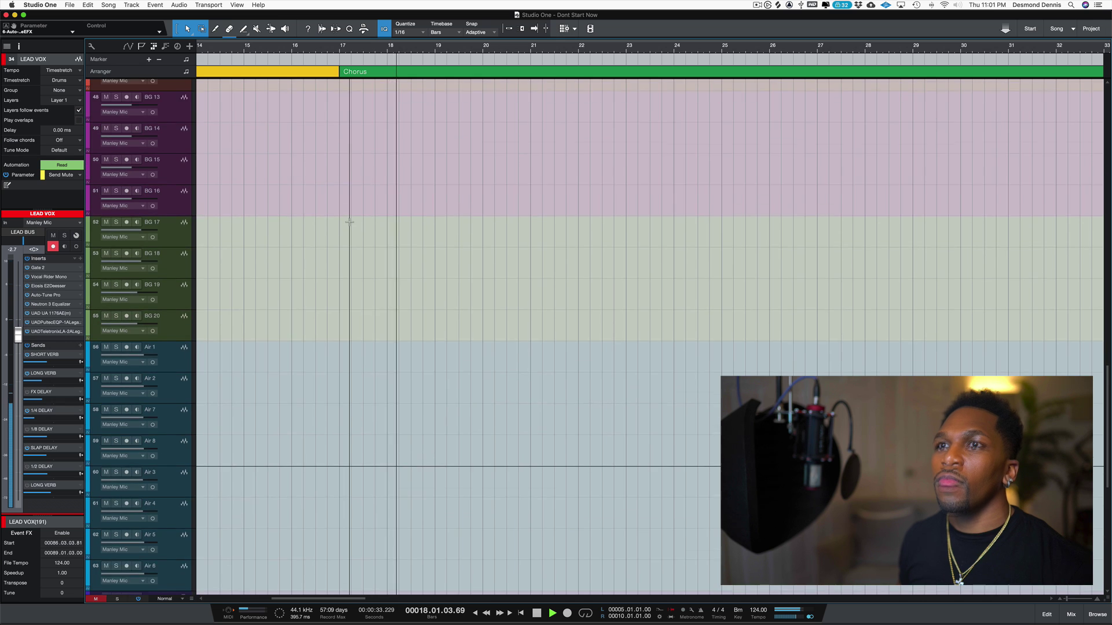
{"action": "scroll", "coordinate": [349, 222], "scroll_direction": "up", "scroll_amount": 11}
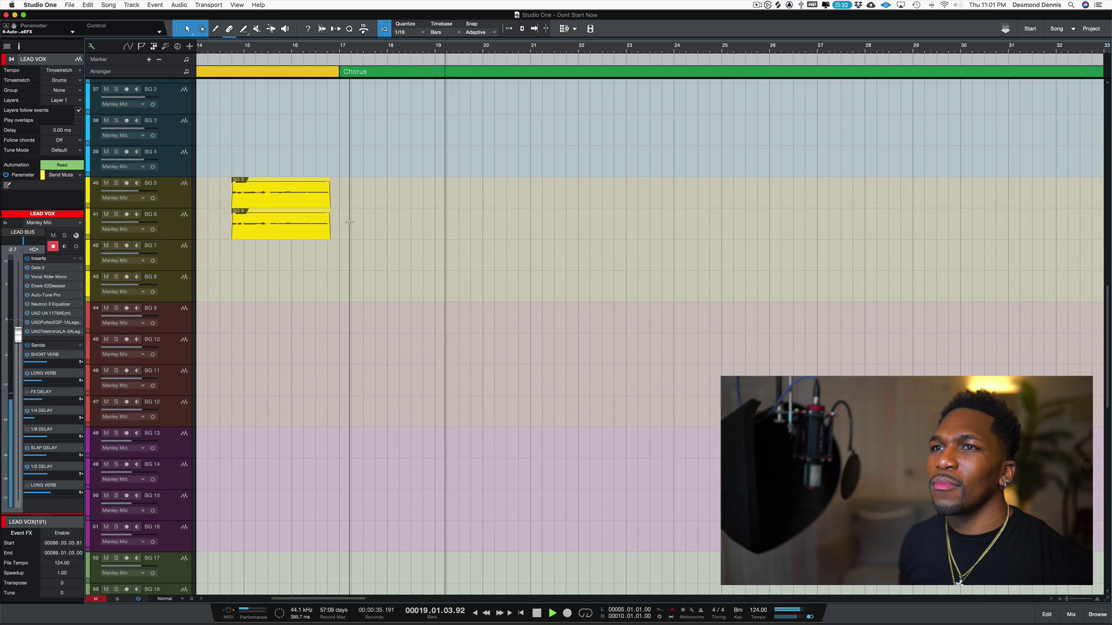
{"action": "scroll", "coordinate": [349, 222], "scroll_direction": "up", "scroll_amount": 7}
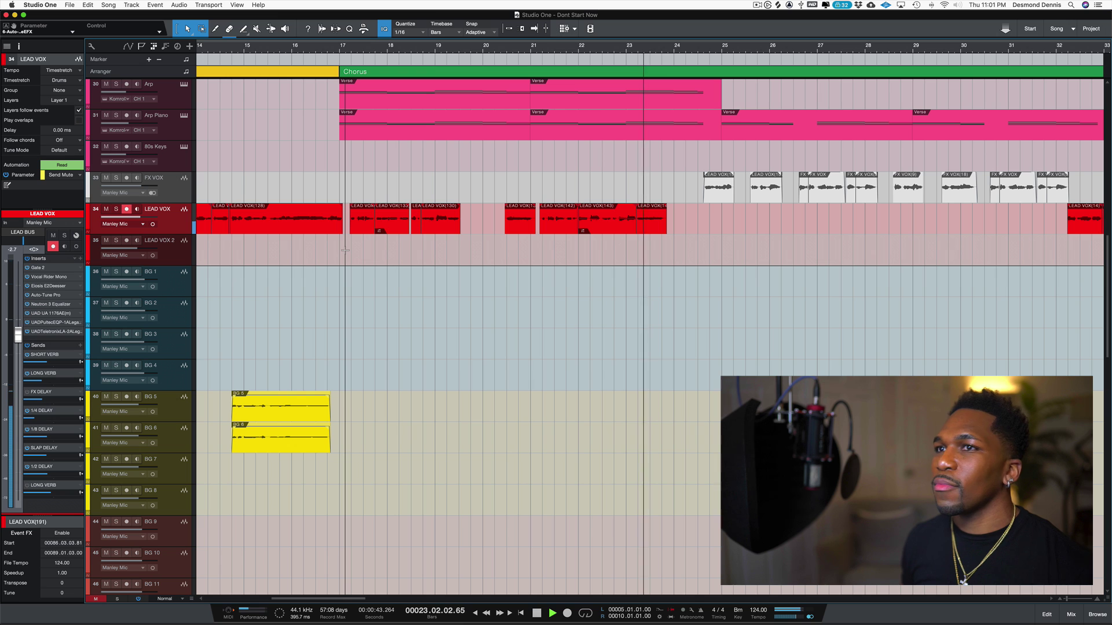
{"action": "key", "text": "space"}
{"action": "scroll", "coordinate": [345, 250], "scroll_direction": "down", "scroll_amount": 10}
{"action": "scroll", "coordinate": [345, 250], "scroll_direction": "down", "scroll_amount": 14}
{"action": "scroll", "coordinate": [323, 353], "scroll_direction": "down", "scroll_amount": 3}
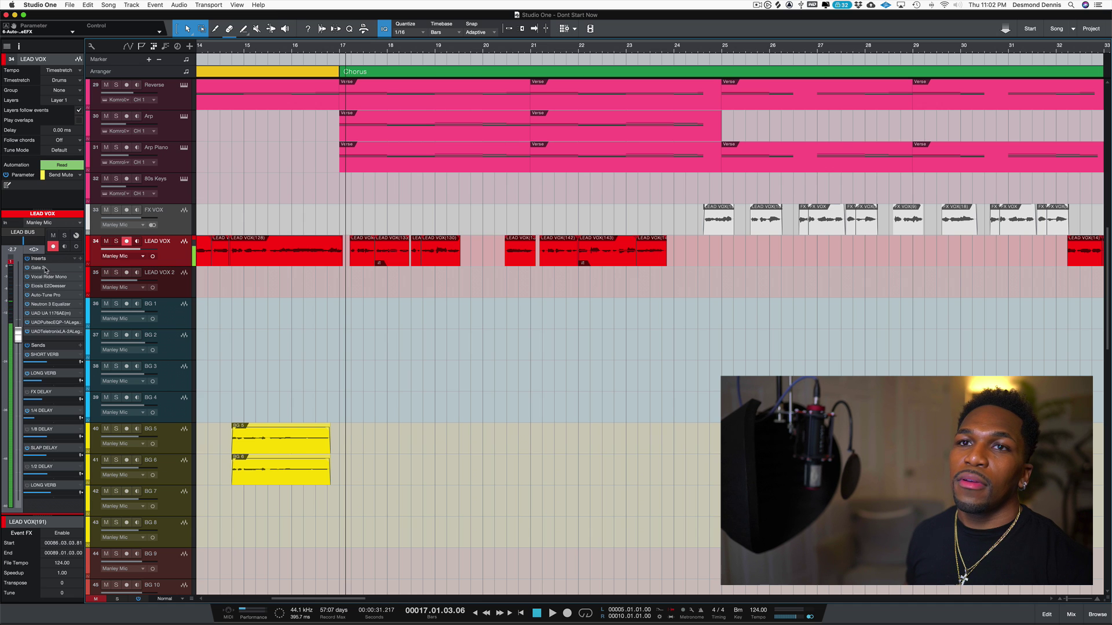
Open the Gate 2 insert of the LEAD VOX track and examine its settings against the chorus vocal clips
{"action": "left_click", "coordinate": [45, 269]}
{"action": "left_click_drag", "start_coordinate": [453, 313], "coordinate": [576, 264]}
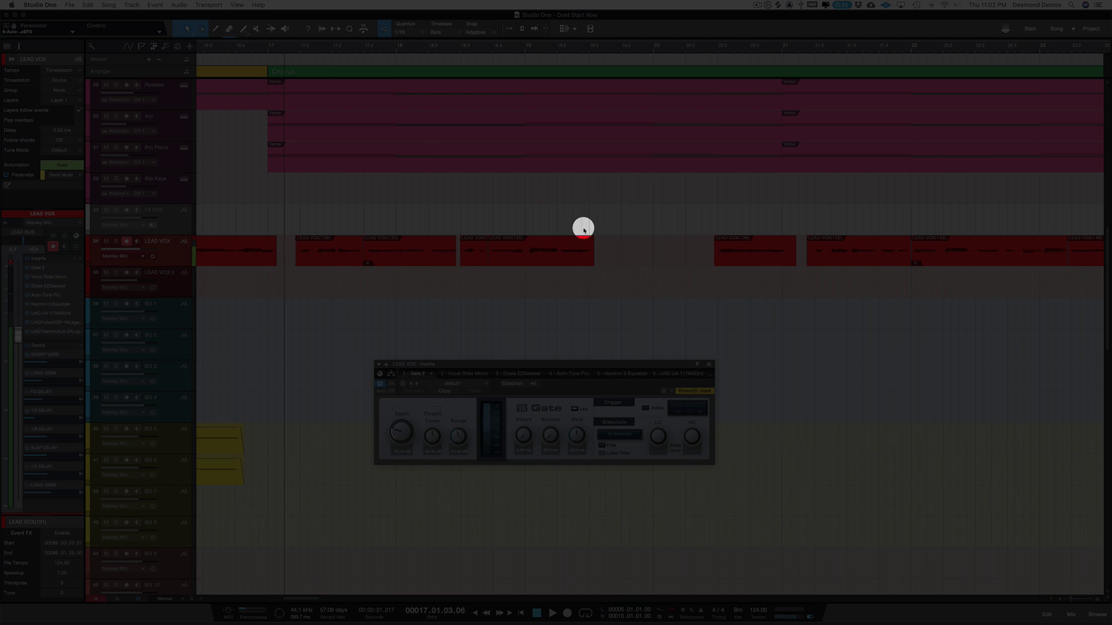
{"action": "left_click", "coordinate": [579, 243]}
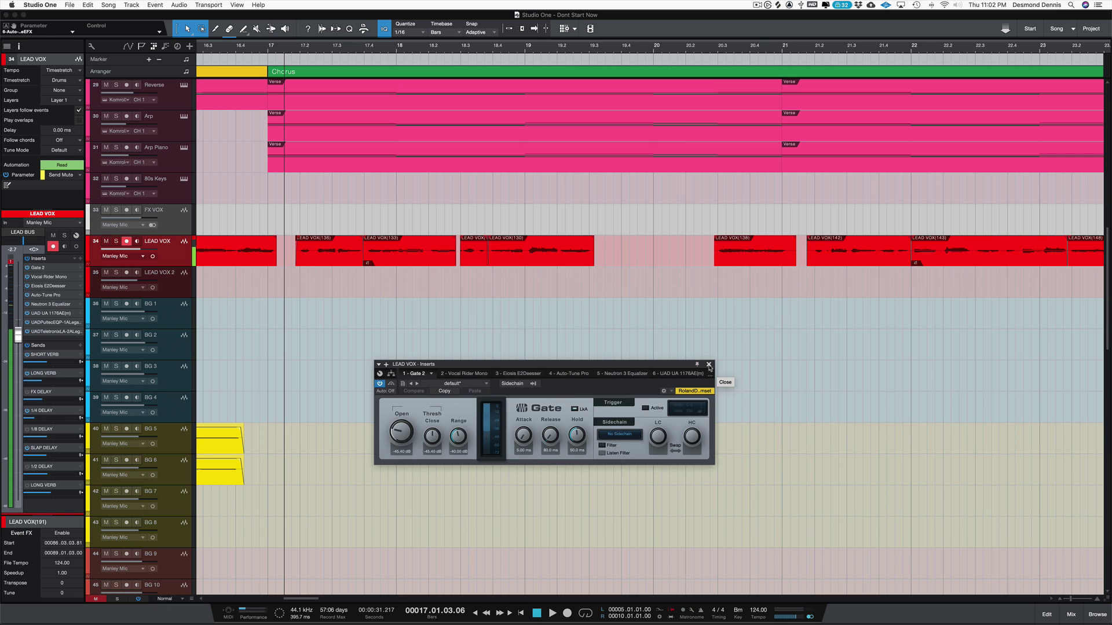
Open the Vocal Rider Mono insert on LEAD VOX and play the enlarged vocal waveform from bar 19
{"action": "left_click", "coordinate": [463, 375]}
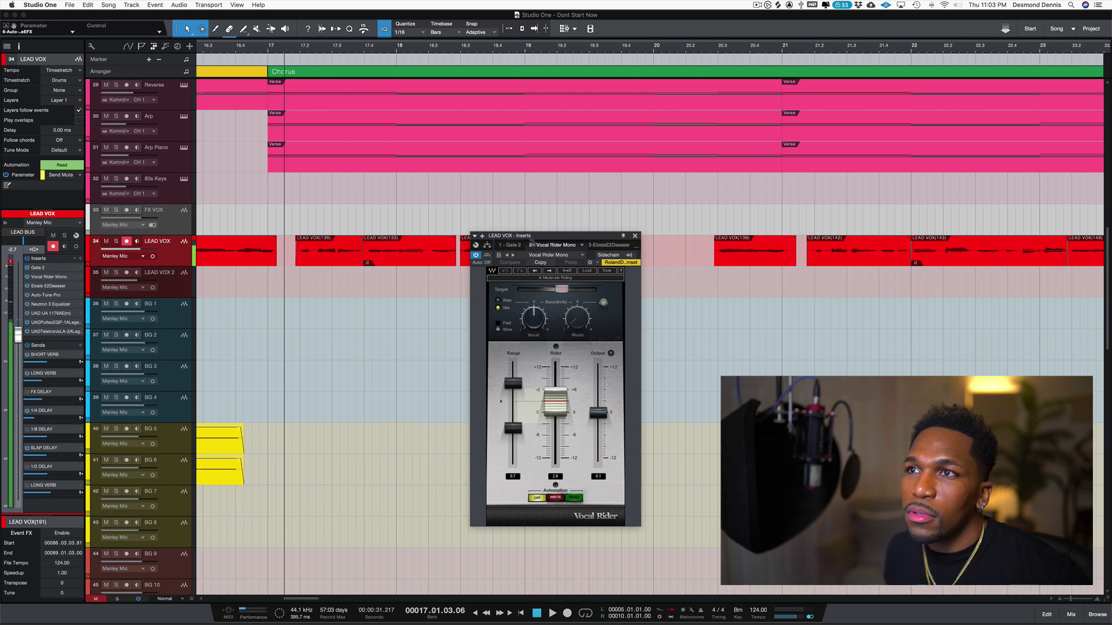
{"action": "left_click_drag", "start_coordinate": [587, 236], "coordinate": [584, 360]}
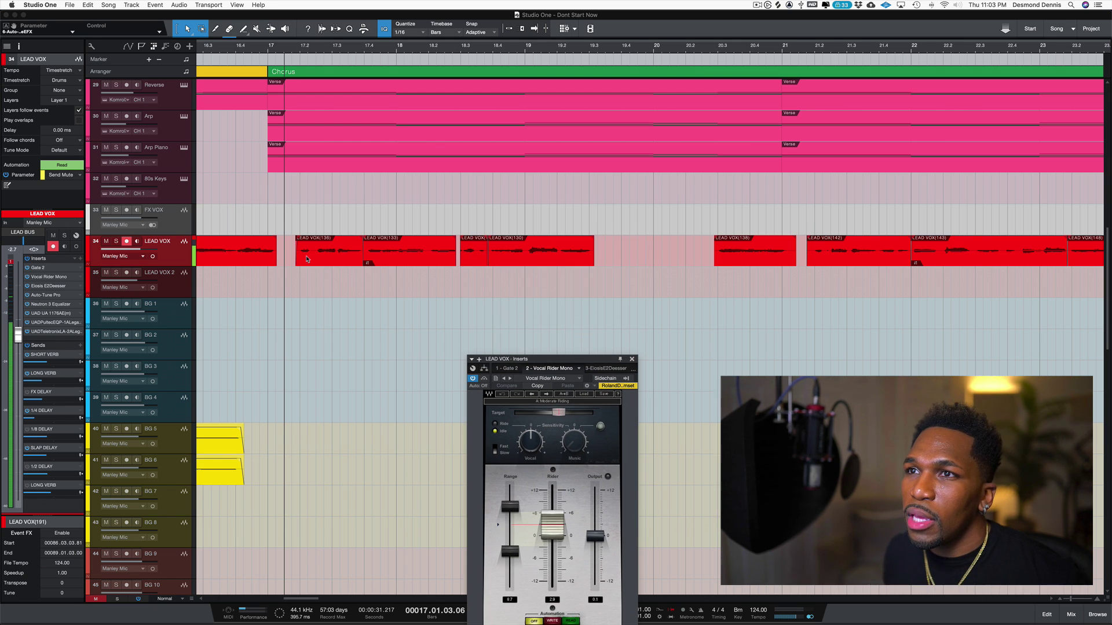
{"action": "scroll", "coordinate": [335, 264], "scroll_direction": "up", "scroll_amount": 5}
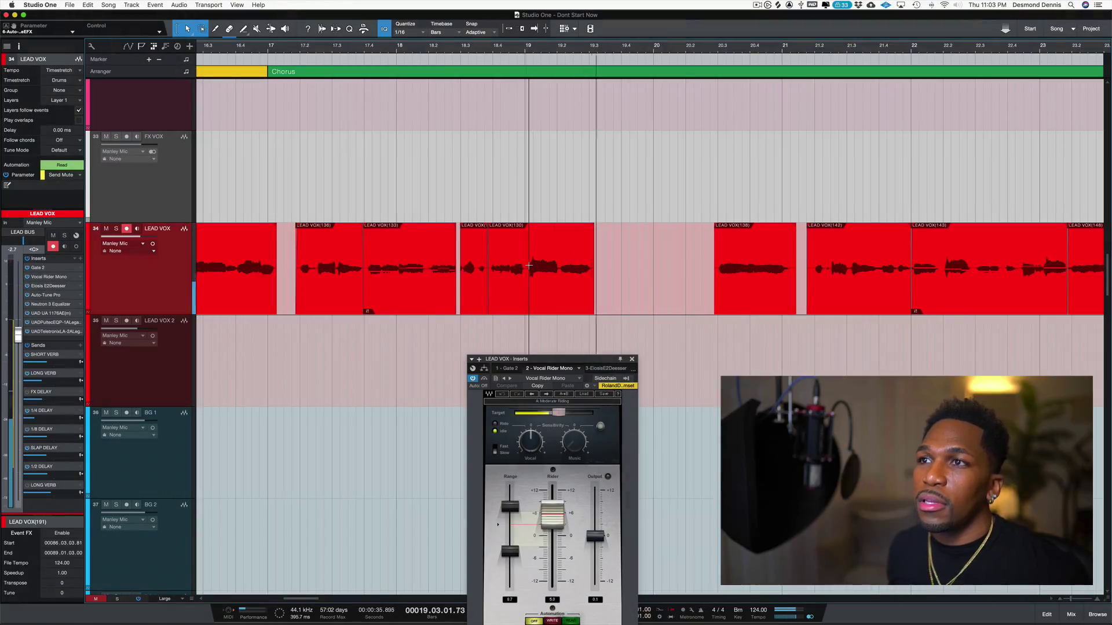
{"action": "key", "text": "space"}
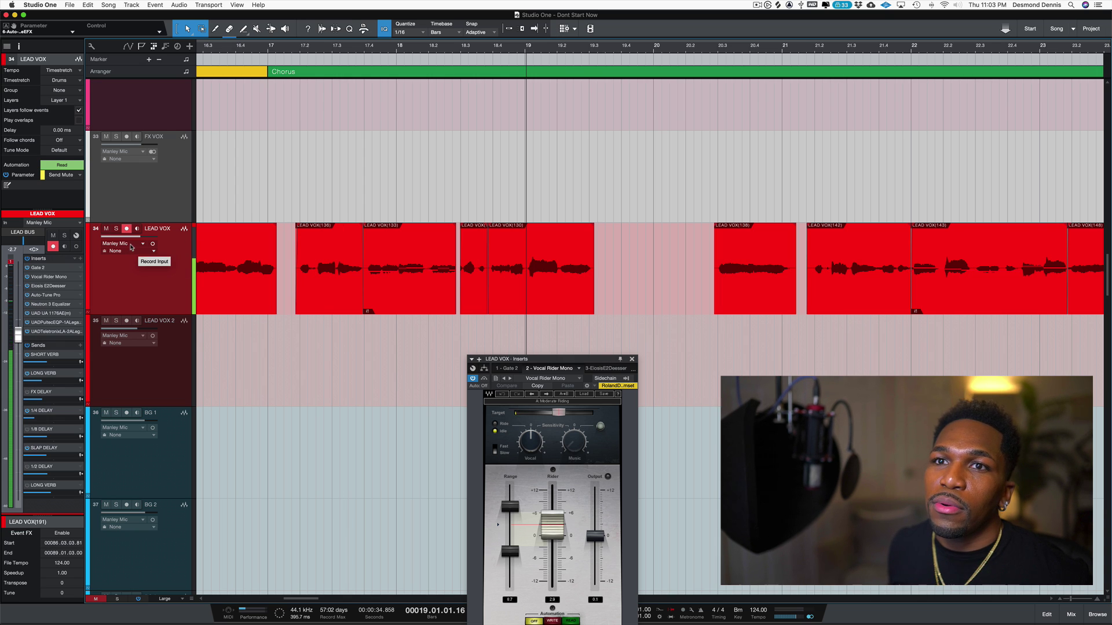
Show LEAD VOX's Volume automation, mark the phrases after bar 19 and before bar 21 to compare levels, and hide the automation again
{"action": "key", "text": "a"}
{"action": "left_click", "coordinate": [132, 237]}
{"action": "left_click", "coordinate": [145, 254]}
{"action": "left_click_drag", "start_coordinate": [528, 261], "coordinate": [589, 237]}
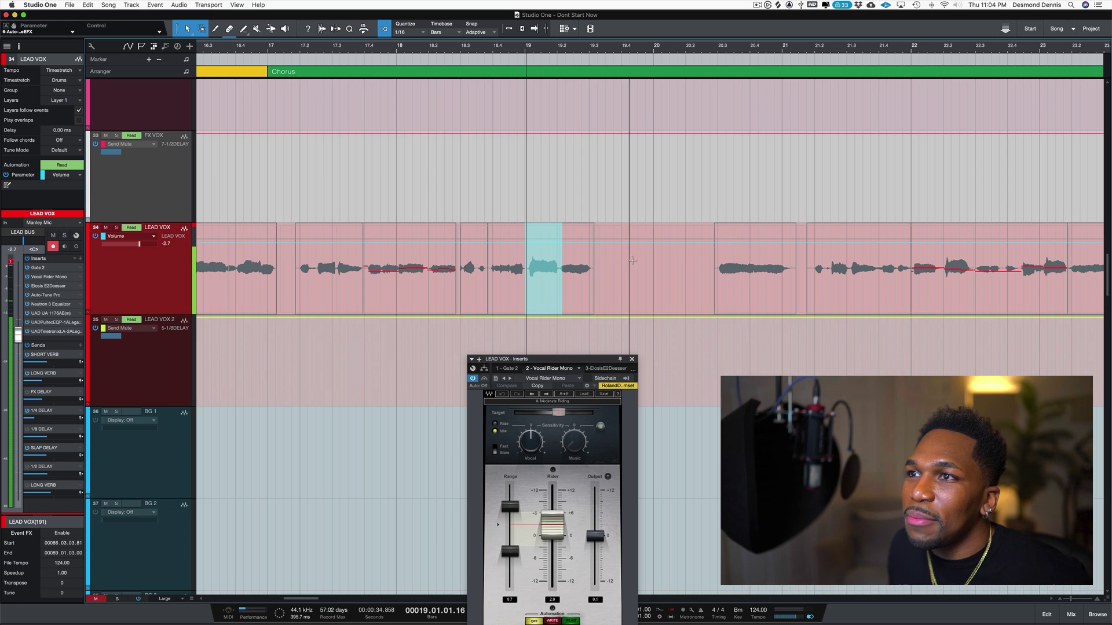
{"action": "left_click", "coordinate": [632, 261]}
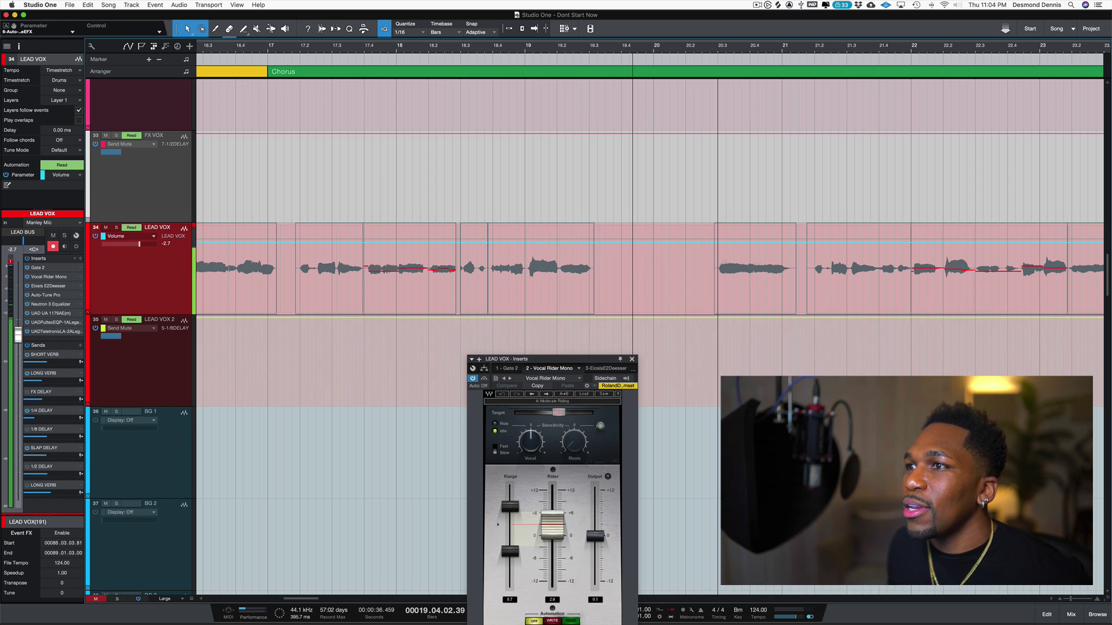
{"action": "left_click_drag", "start_coordinate": [718, 261], "coordinate": [791, 266]}
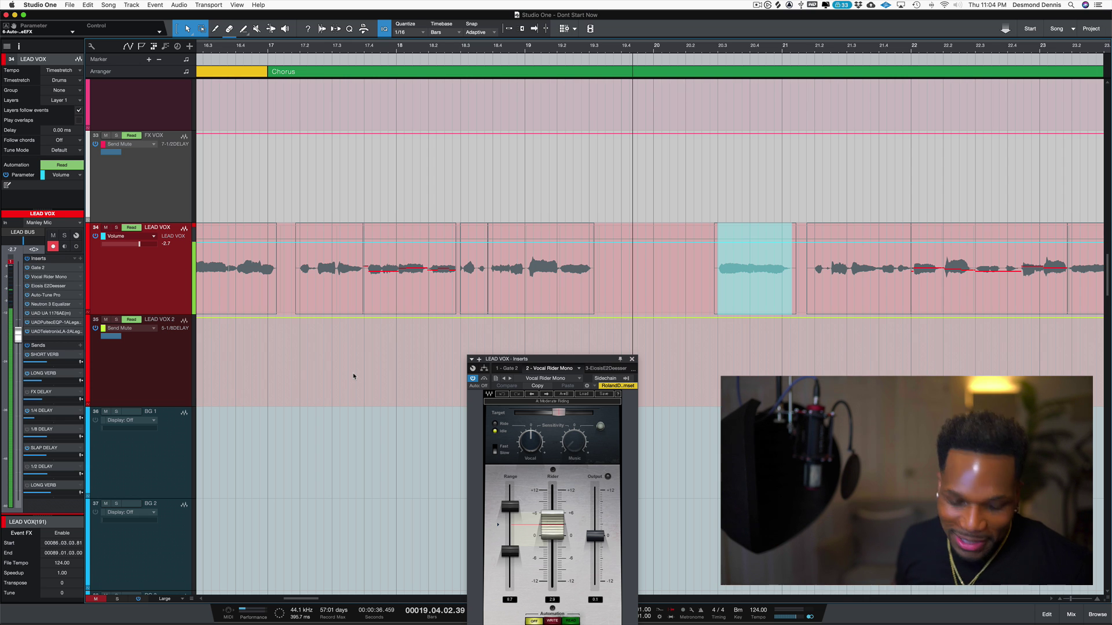
{"action": "key", "text": "ctrl+a"}
Play the lead vocal from the phrase in the middle of bar 18 and watch the Vocal Rider fader respond
{"action": "scroll", "coordinate": [351, 331], "scroll_direction": "left", "scroll_amount": 2}
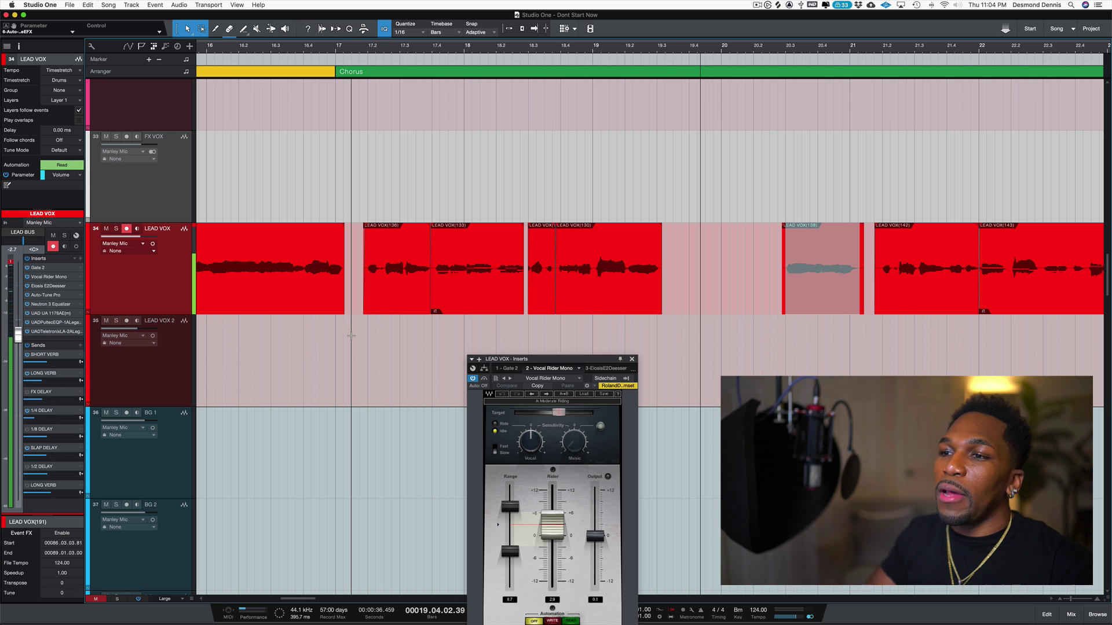
{"action": "left_click_drag", "start_coordinate": [571, 359], "coordinate": [751, 302]}
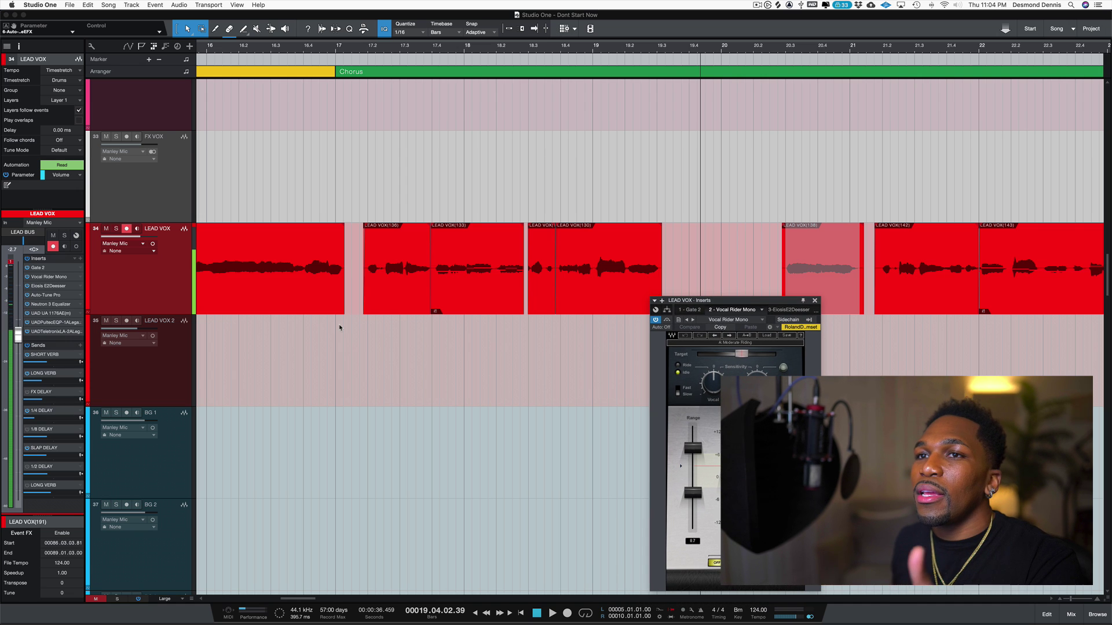
{"action": "left_click", "coordinate": [353, 257]}
{"action": "left_click", "coordinate": [354, 213]}
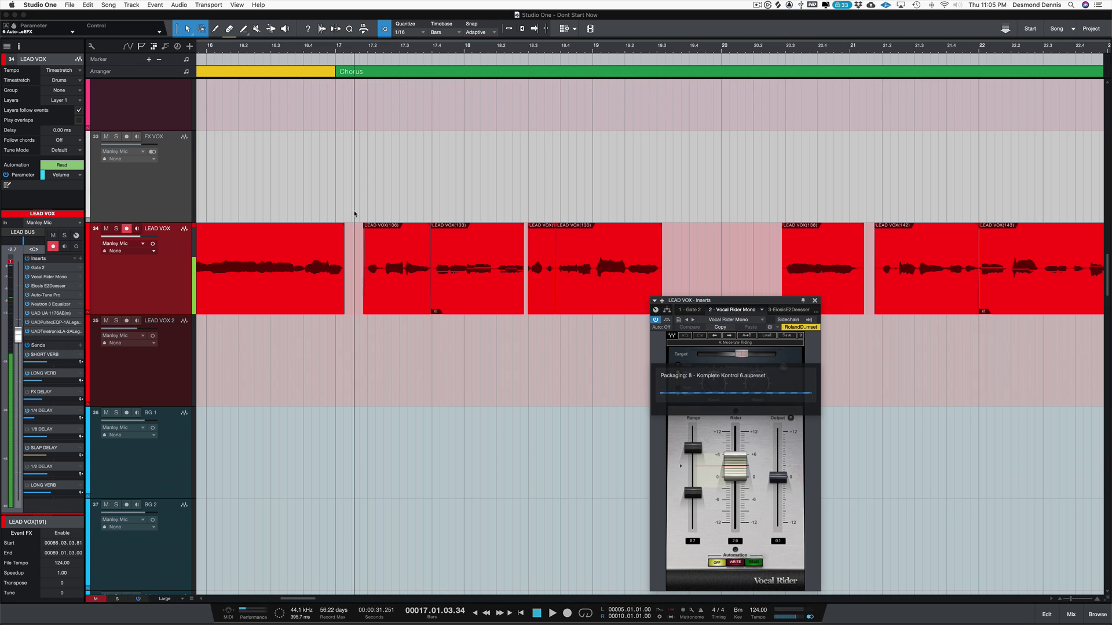
{"action": "left_click", "coordinate": [524, 218]}
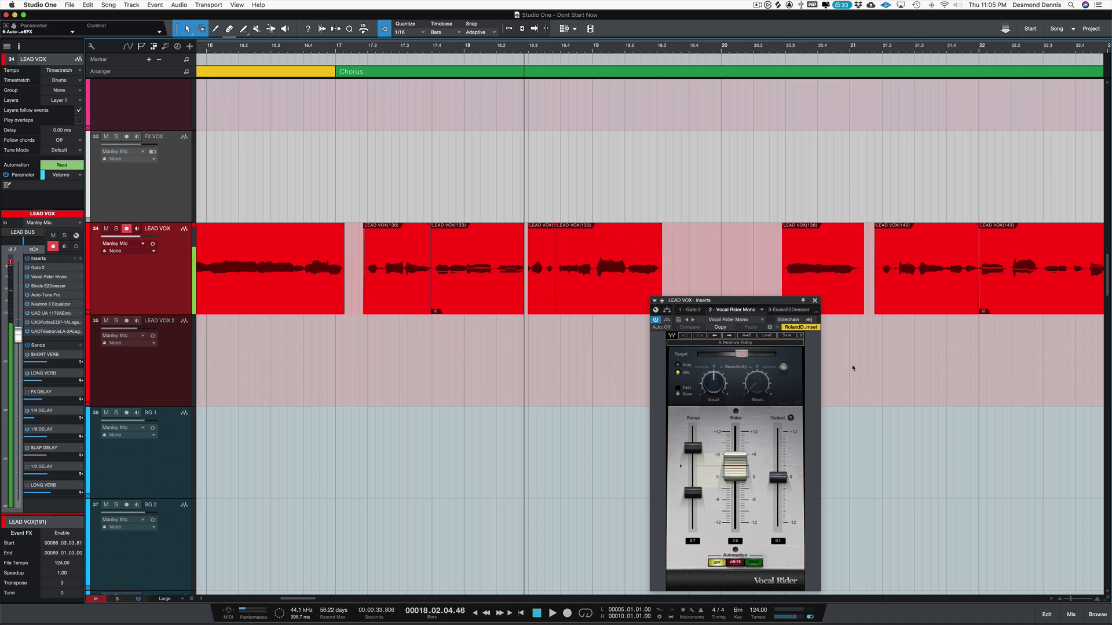
{"action": "key", "text": "space"}
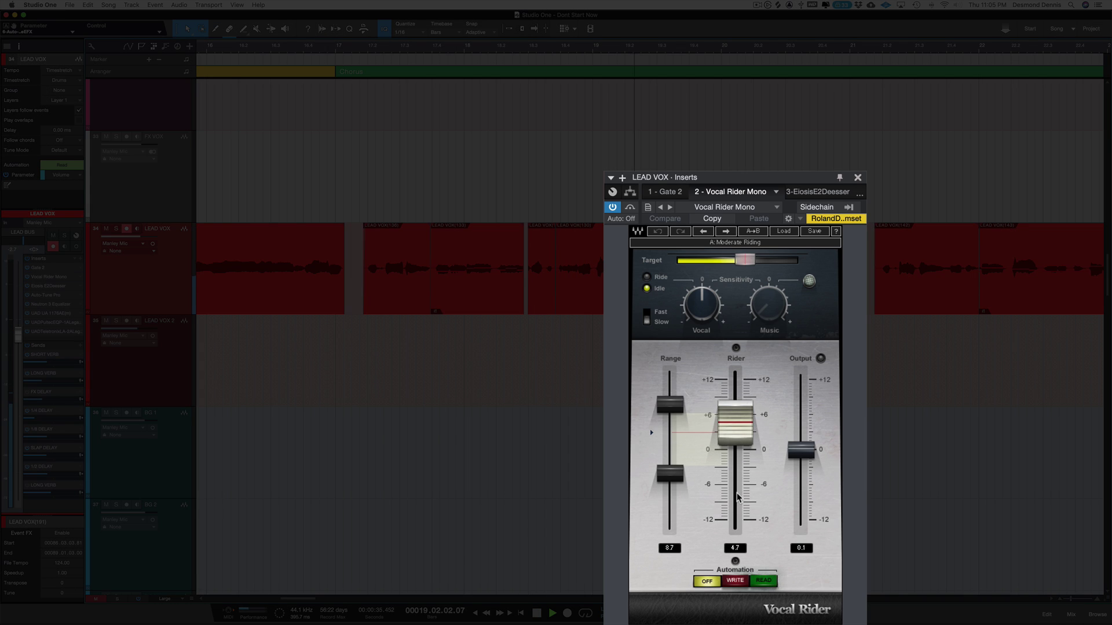
{"action": "key", "text": "space"}
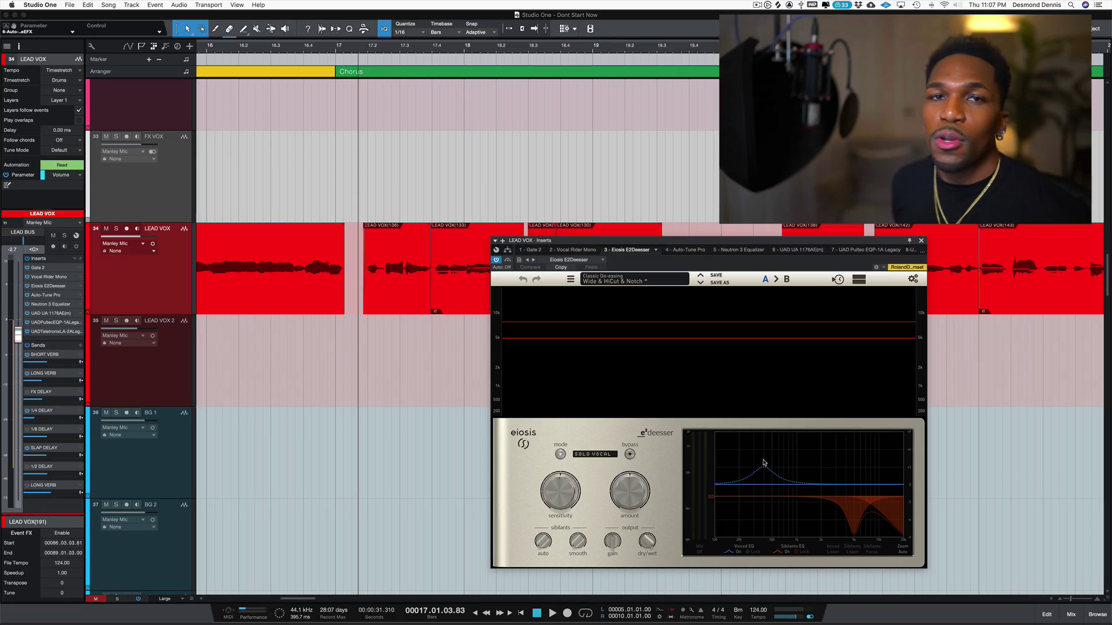
Review the Eiosis E2Deesser's EQ curves, close it, and open the Auto-Tune Pro insert on LEAD VOX
{"action": "left_click_drag", "start_coordinate": [766, 464], "coordinate": [882, 485]}
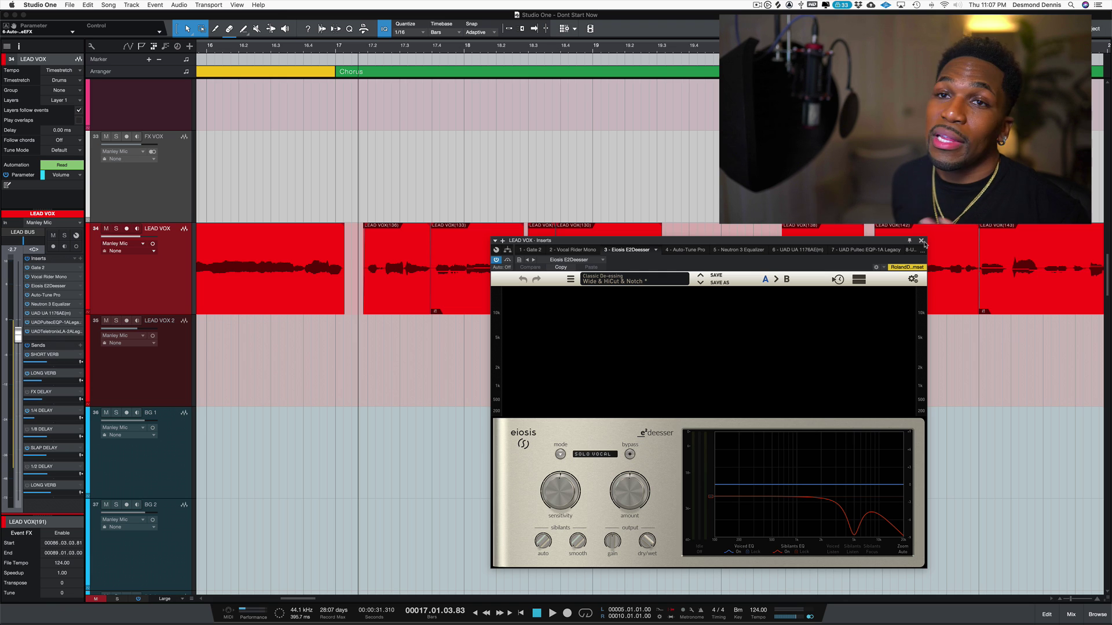
{"action": "left_click", "coordinate": [921, 241]}
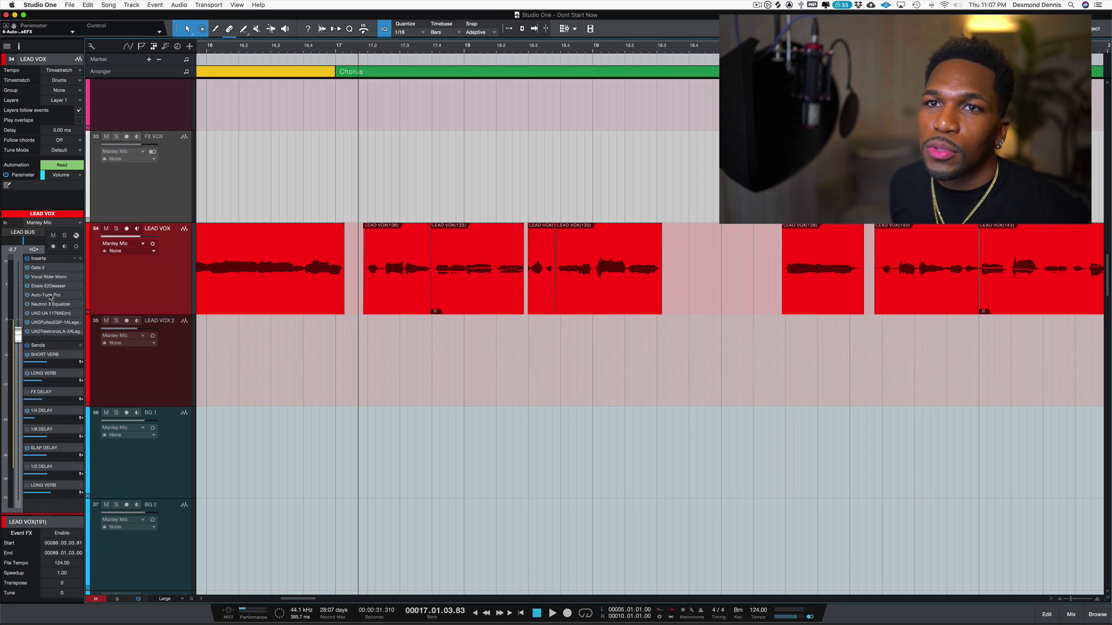
{"action": "left_click", "coordinate": [50, 295]}
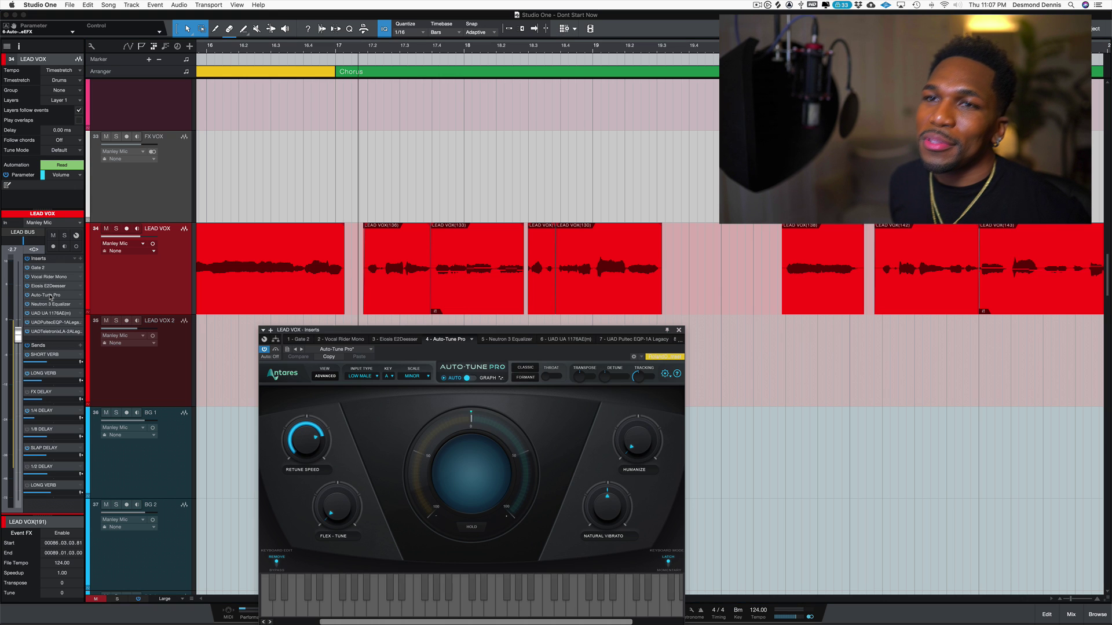
{"action": "left_click_drag", "start_coordinate": [414, 333], "coordinate": [512, 249]}
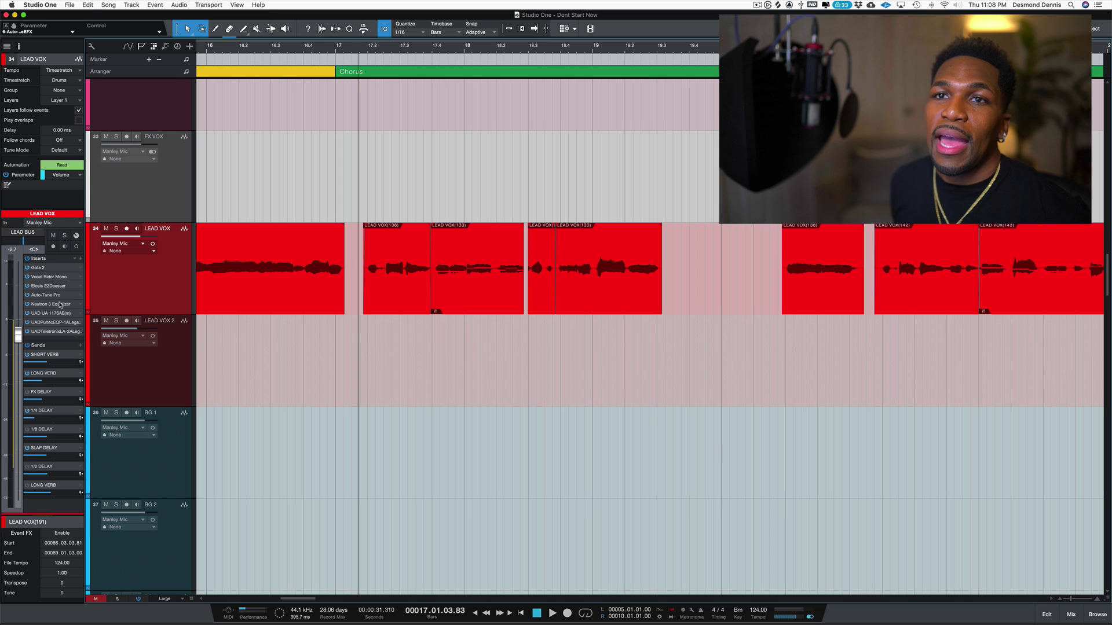
Open the Neutron 3 Equalizer insert and audition its 5924 Hz dynamic band in solo during playback
{"action": "double_click", "coordinate": [55, 304]}
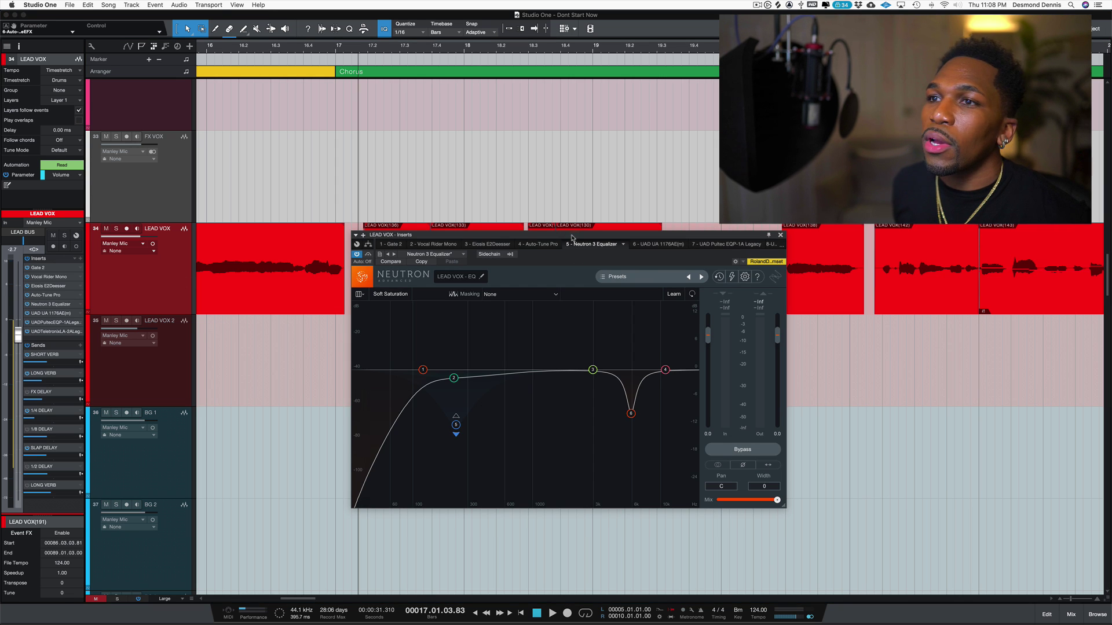
{"action": "left_click_drag", "start_coordinate": [571, 238], "coordinate": [578, 249]}
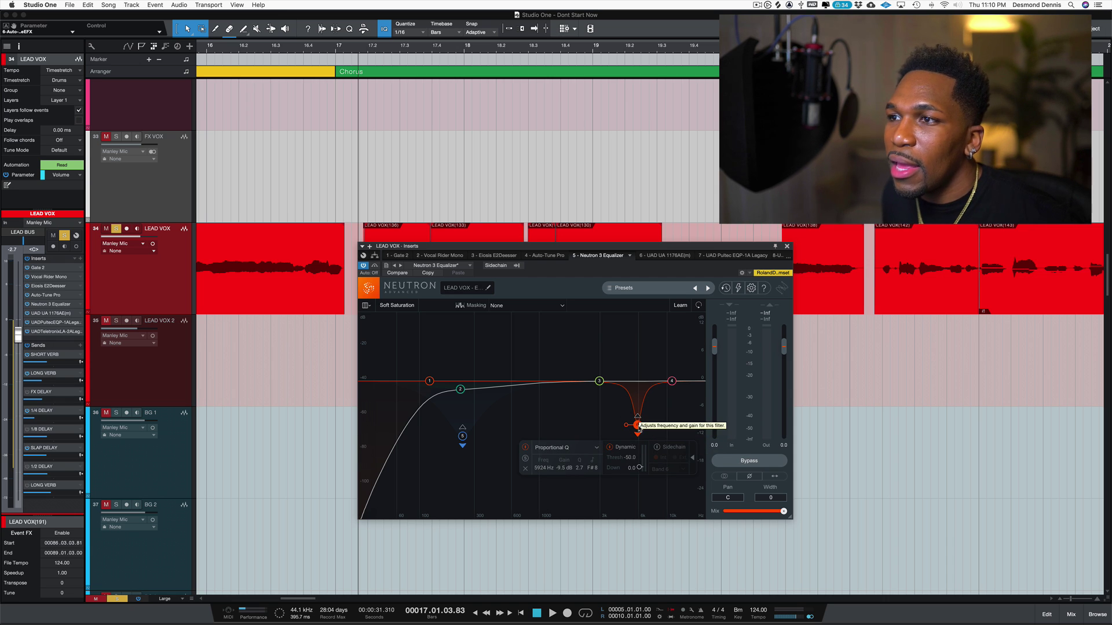
{"action": "left_click", "coordinate": [526, 458]}
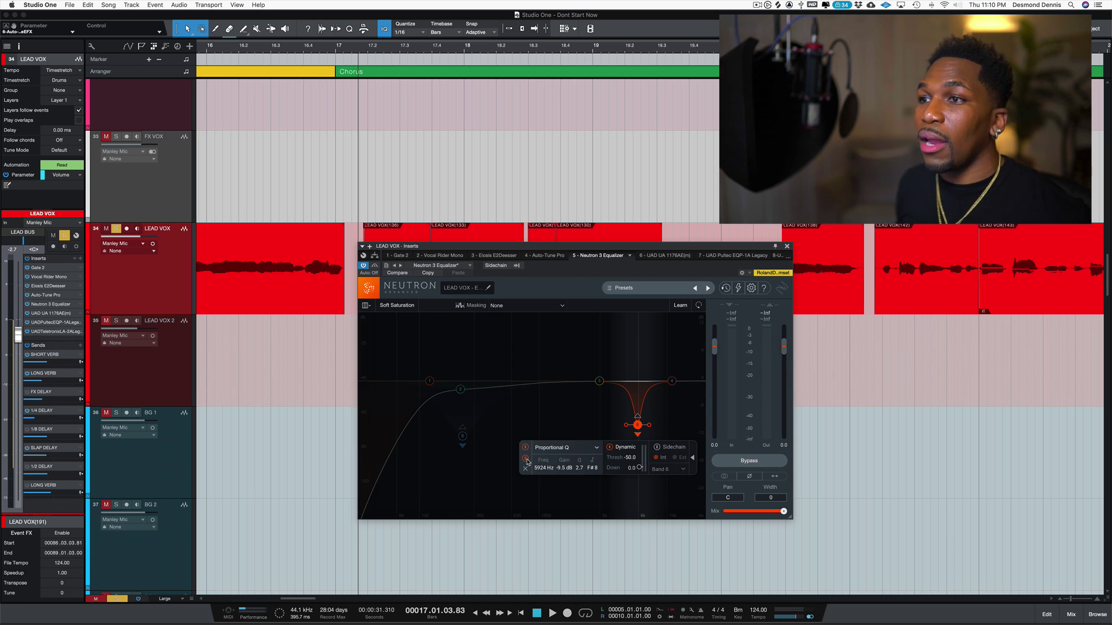
{"action": "key", "text": "space"}
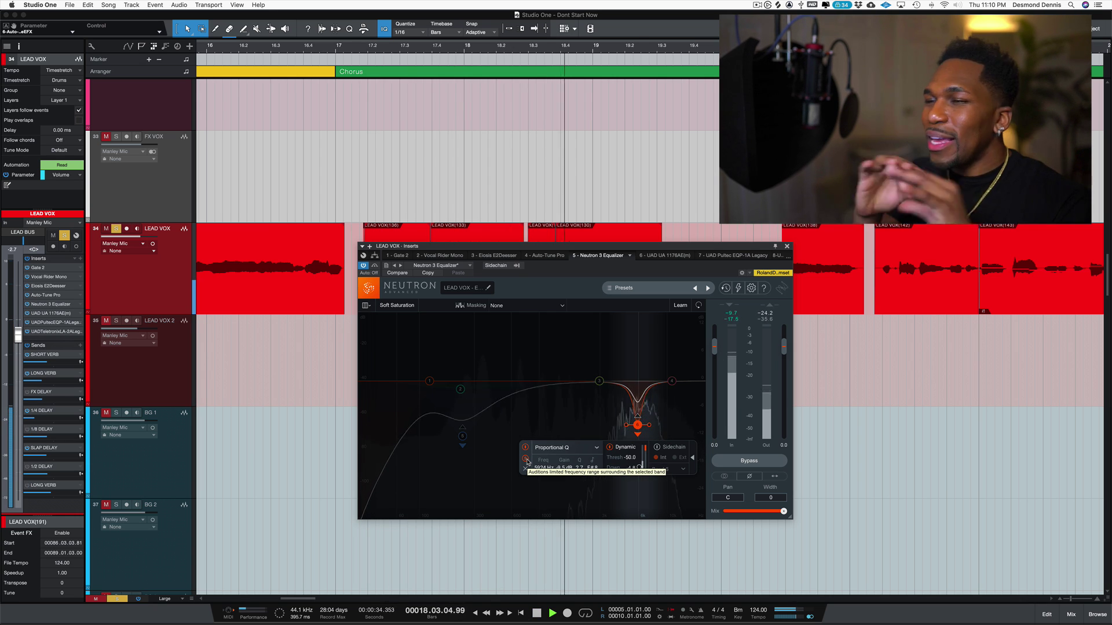
{"action": "key", "text": "space"}
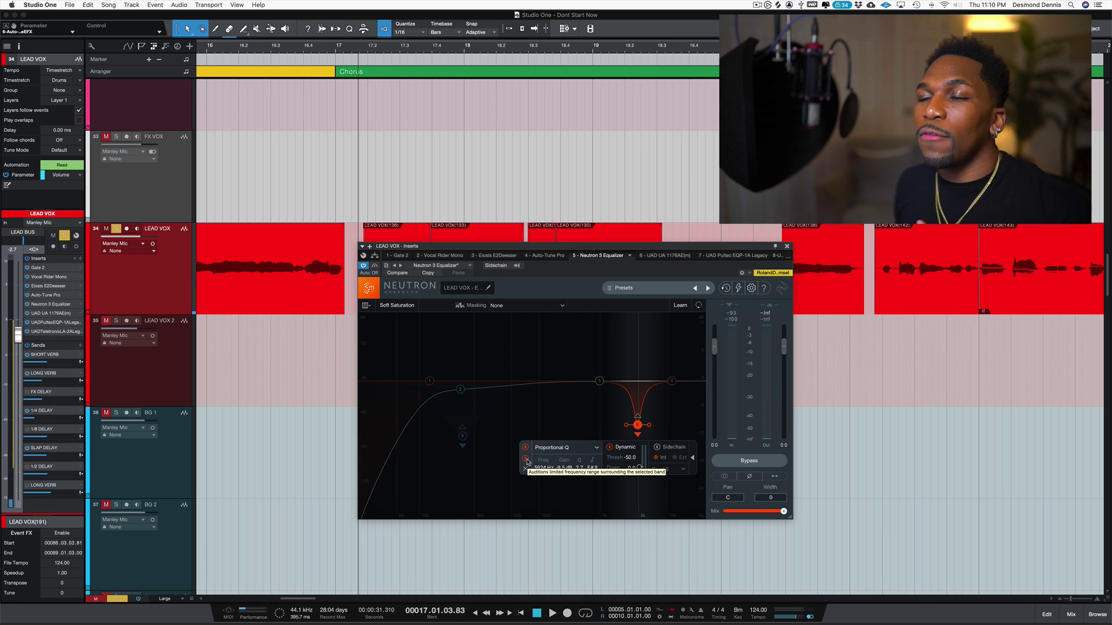
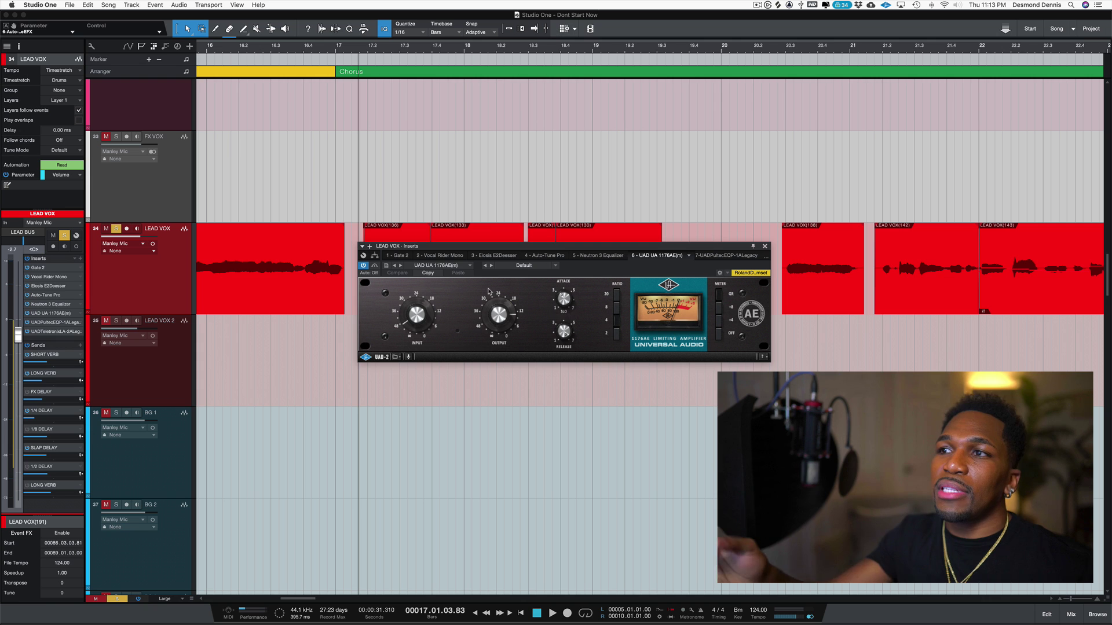
Play the lead vocal through the UAD UA 1176AE and open the UAD Pultec EQP-1A Legacy insert
{"action": "key", "text": "space"}
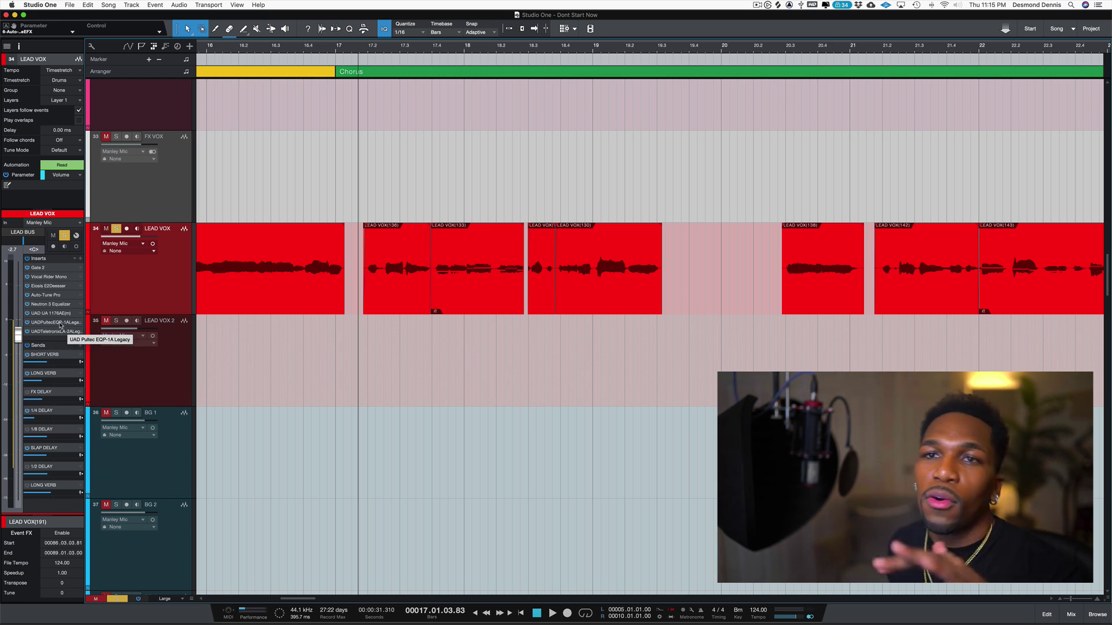
{"action": "double_click", "coordinate": [60, 324]}
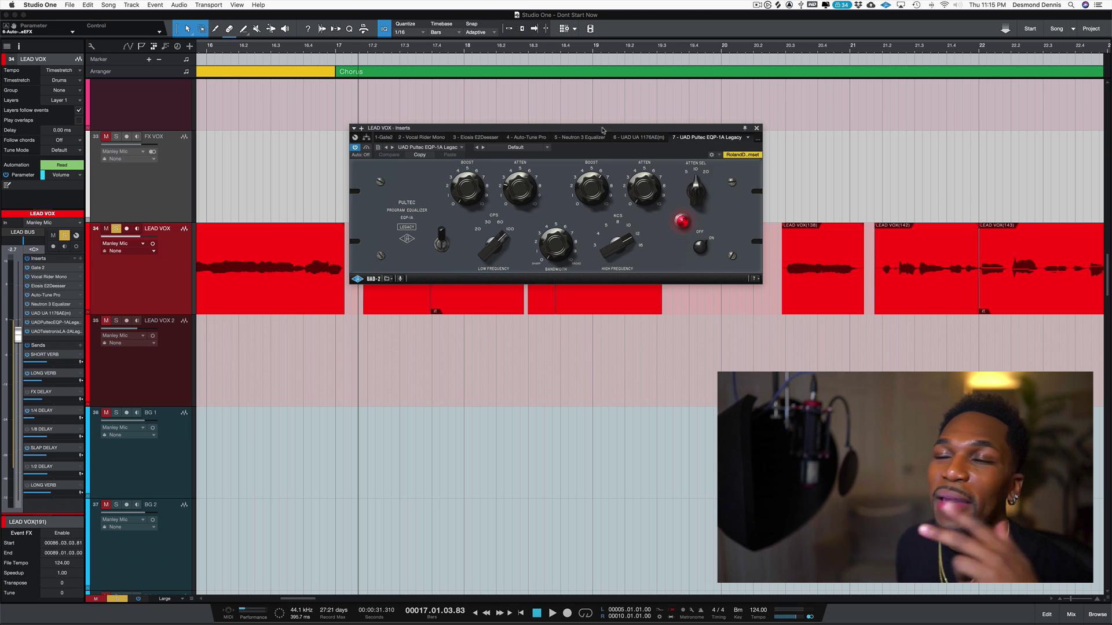
{"action": "left_click_drag", "start_coordinate": [602, 129], "coordinate": [597, 234]}
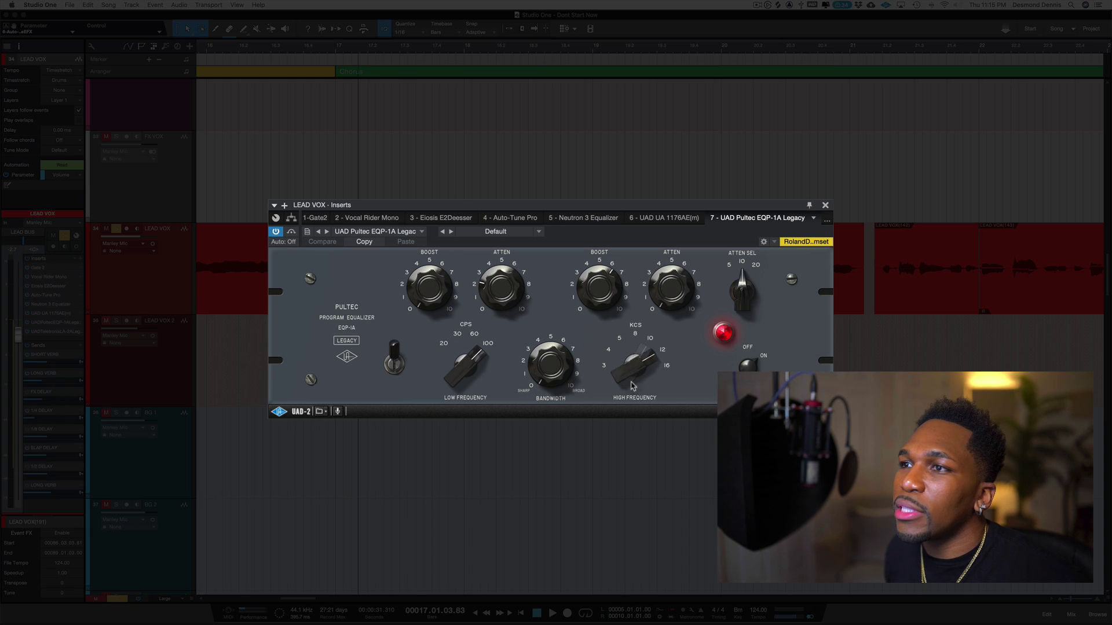
Examine the Pultec EQP-1A's high-frequency setting and bypass the plug-in during playback to hear the vocal without it
{"action": "left_click_drag", "start_coordinate": [632, 386], "coordinate": [633, 374]}
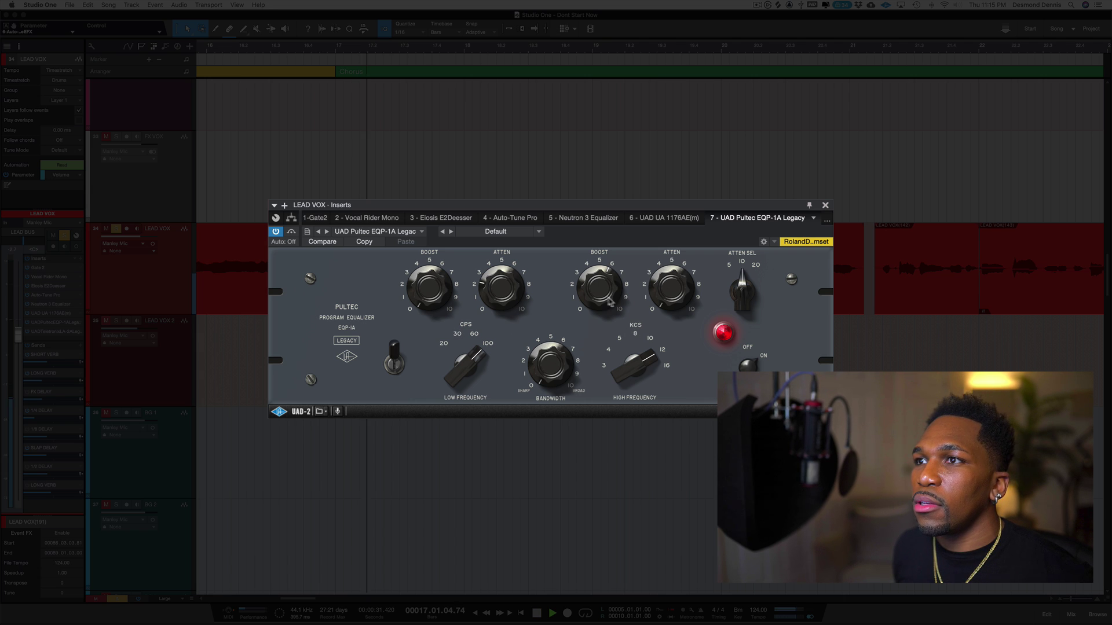
{"action": "left_click", "coordinate": [276, 231]}
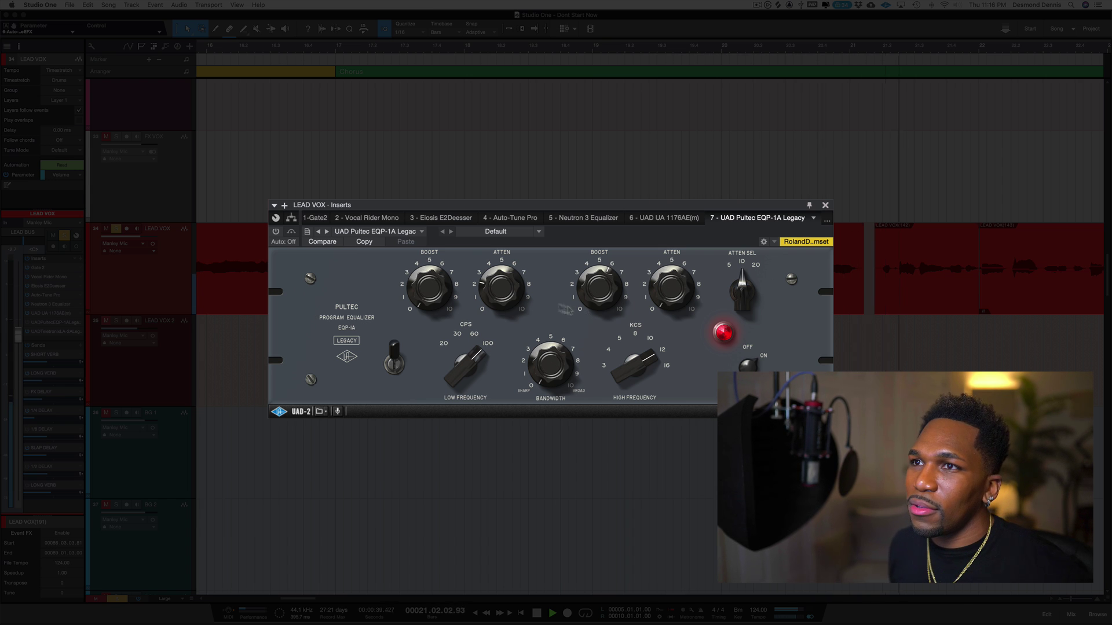
Re-enable the Pultec EQP-1A and replay the lead vocal to hear it with the EQ active
{"action": "key", "text": "space"}
{"action": "left_click", "coordinate": [276, 232]}
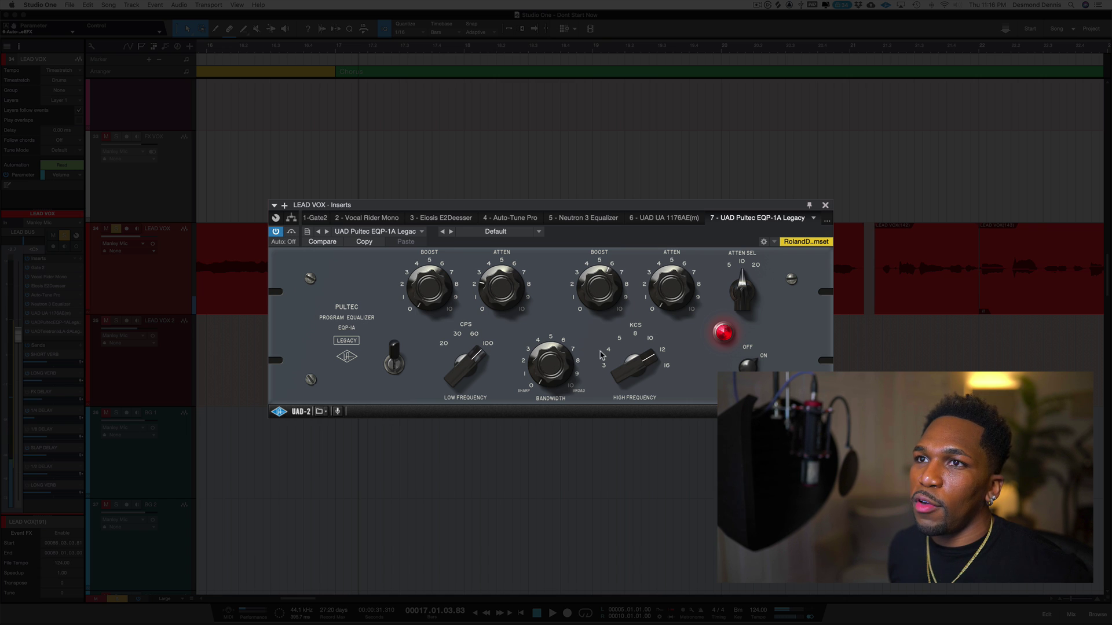
{"action": "key", "text": "space"}
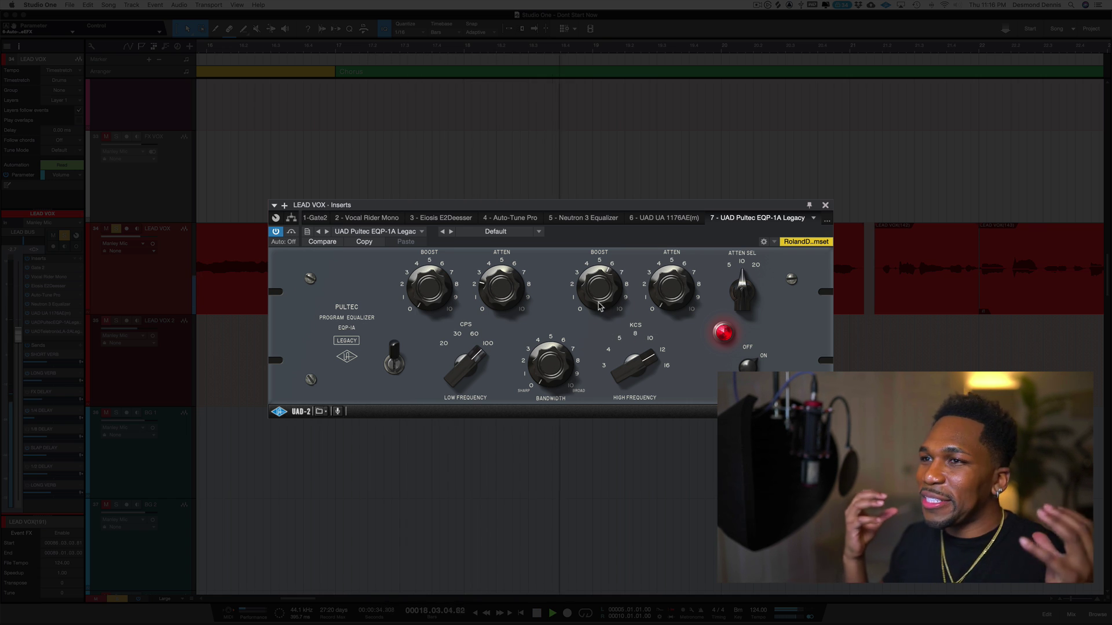
{"action": "key", "text": "space"}
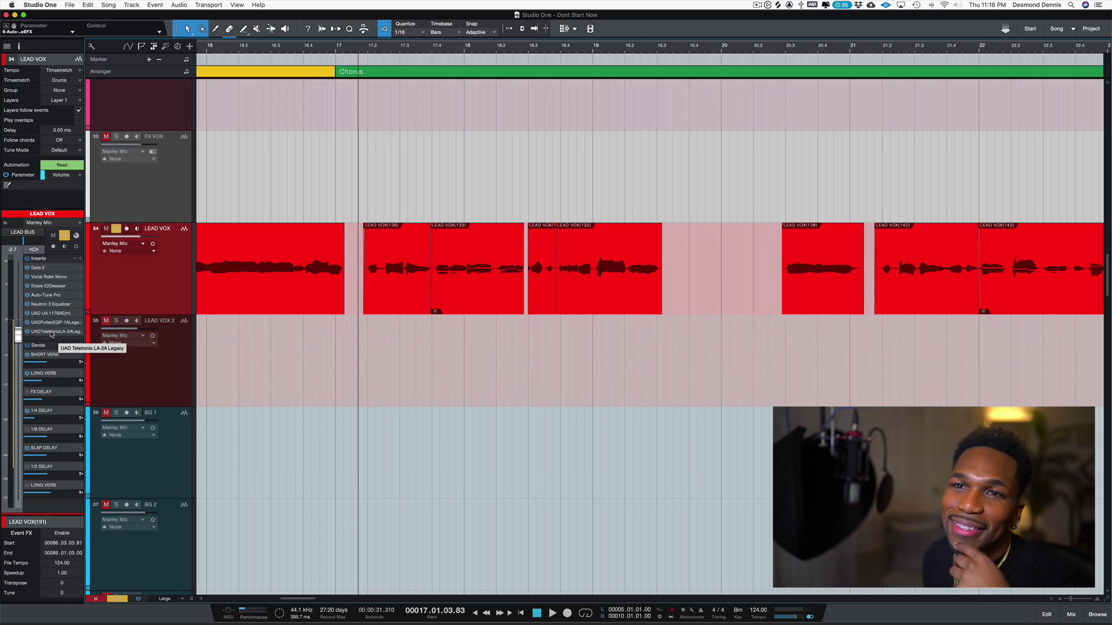
Open the UAD Teletronix LA-2A Legacy insert on LEAD VOX and play the vocal through it
{"action": "left_click", "coordinate": [51, 332]}
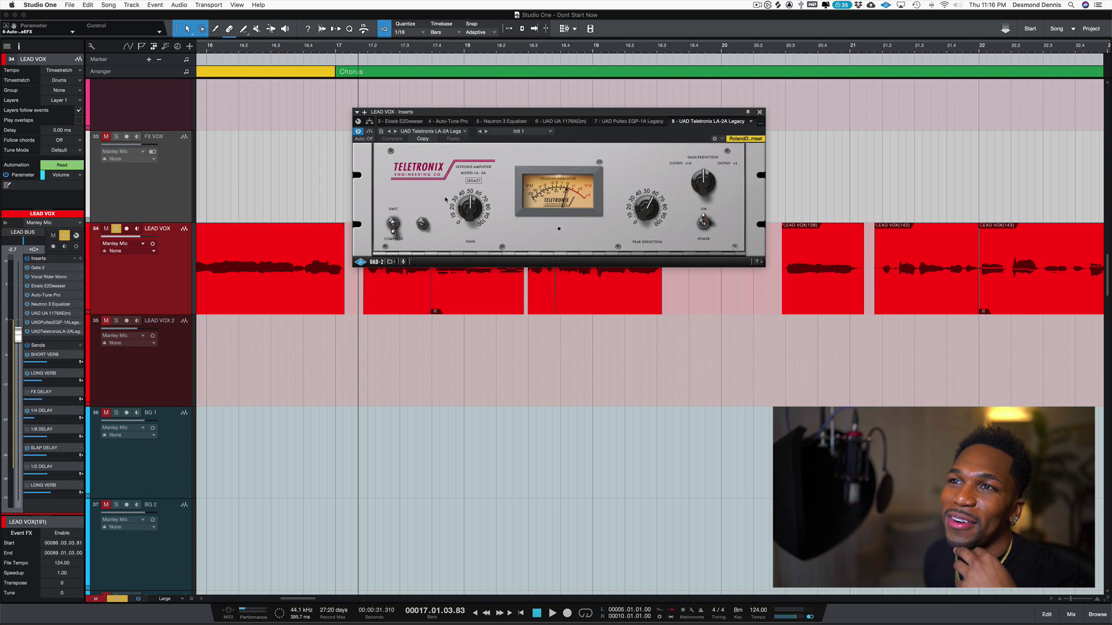
{"action": "left_click_drag", "start_coordinate": [517, 118], "coordinate": [548, 249]}
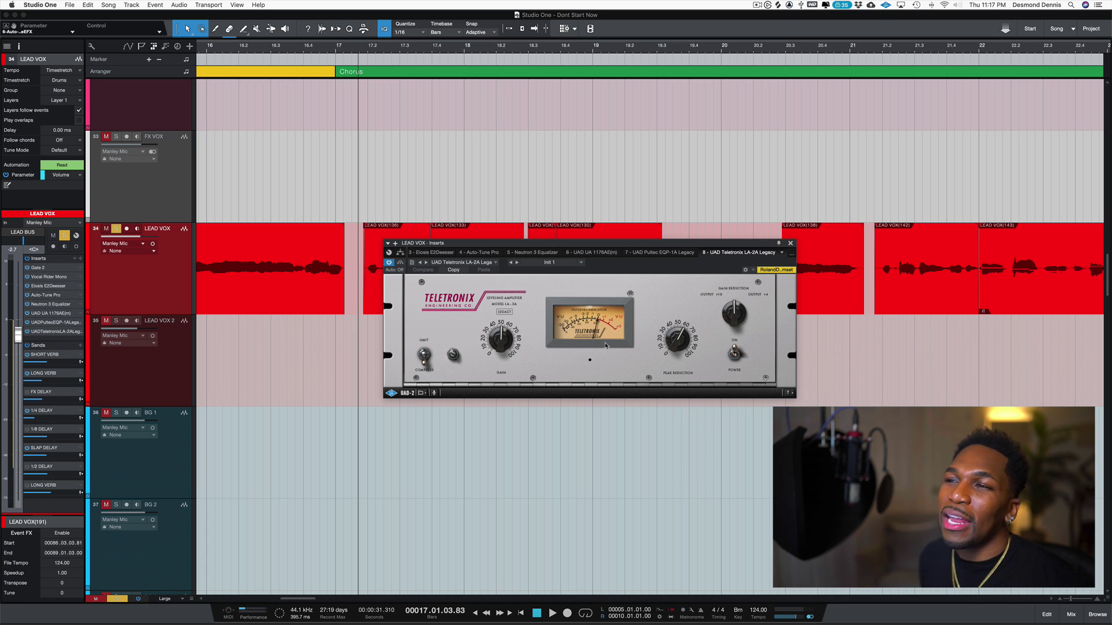
{"action": "key", "text": "space"}
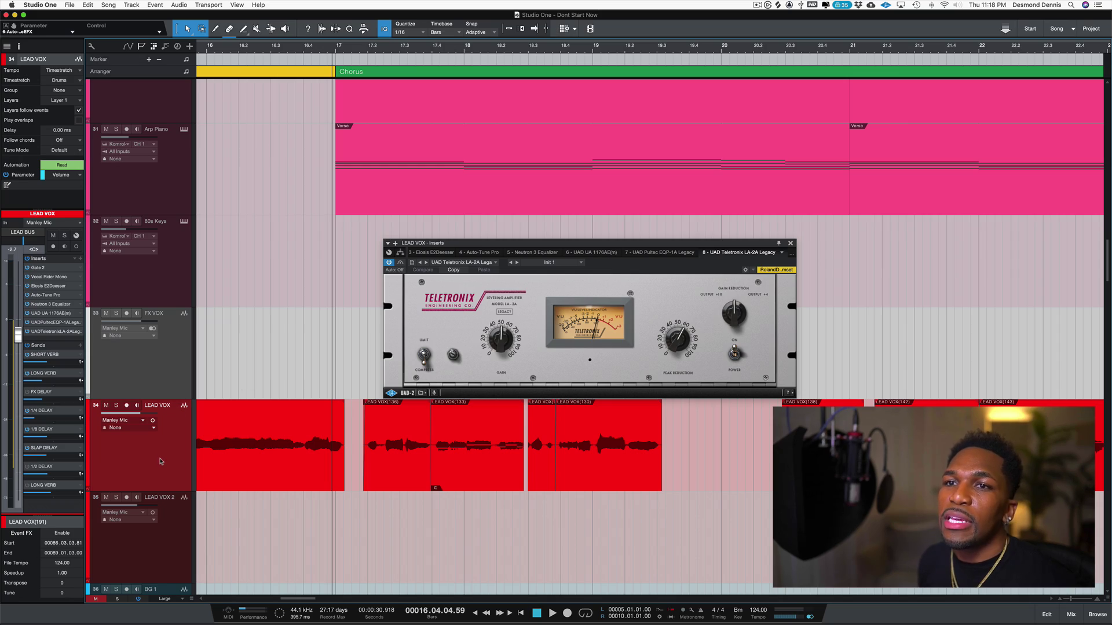
Locate and select the LEAD BUS track below the vocal tracks and close its inserts window
{"action": "scroll", "coordinate": [312, 417], "scroll_direction": "down", "scroll_amount": 12}
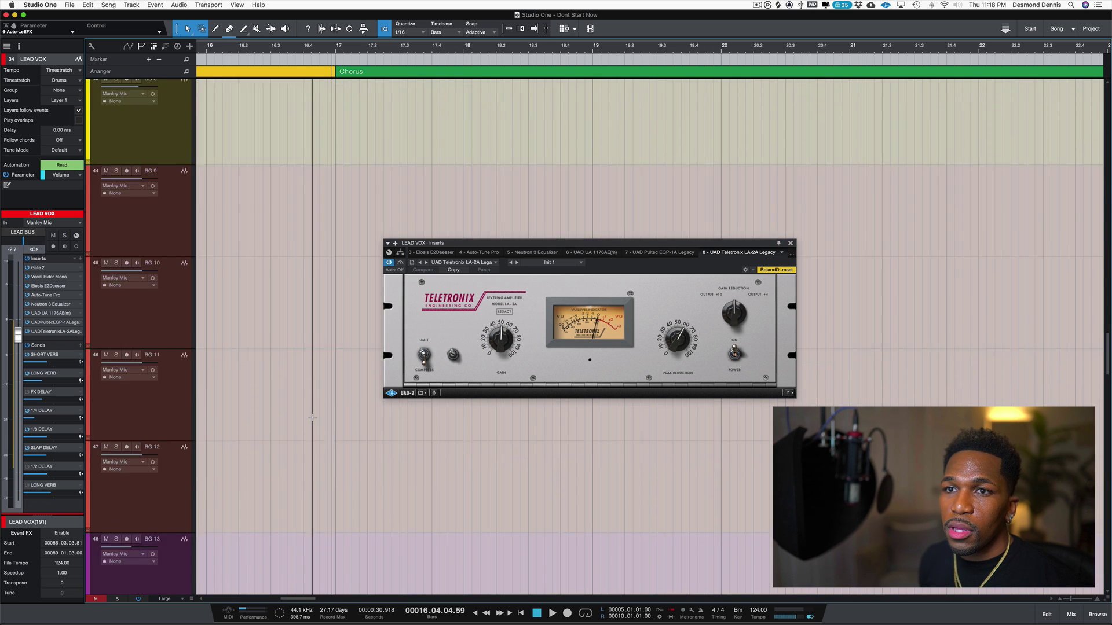
{"action": "scroll", "coordinate": [312, 417], "scroll_direction": "down", "scroll_amount": 20}
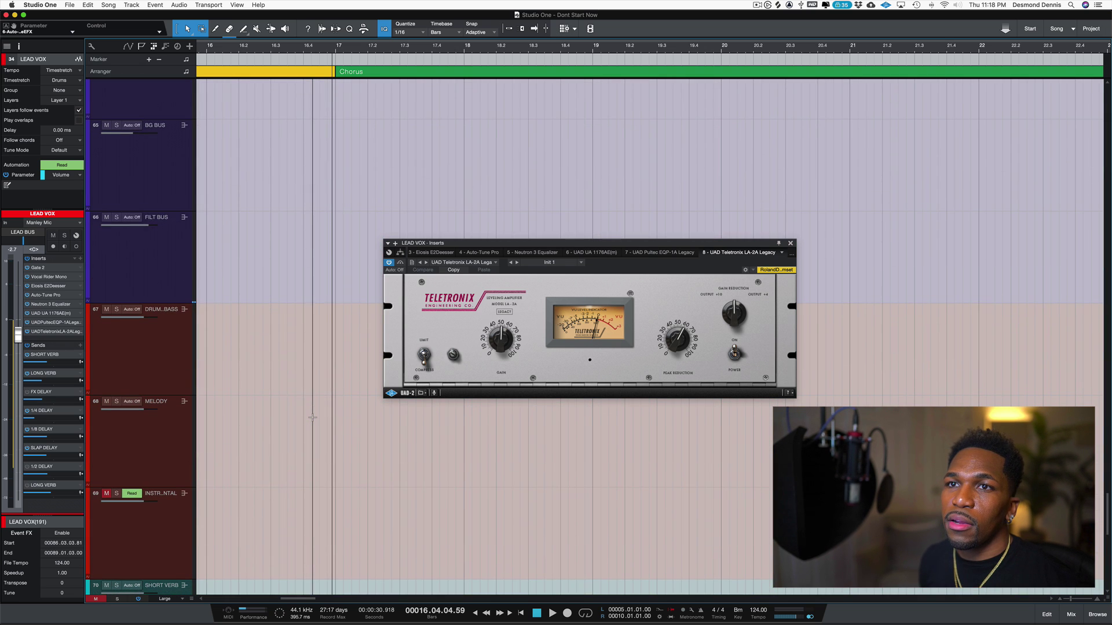
{"action": "scroll", "coordinate": [261, 385], "scroll_direction": "up", "scroll_amount": 2}
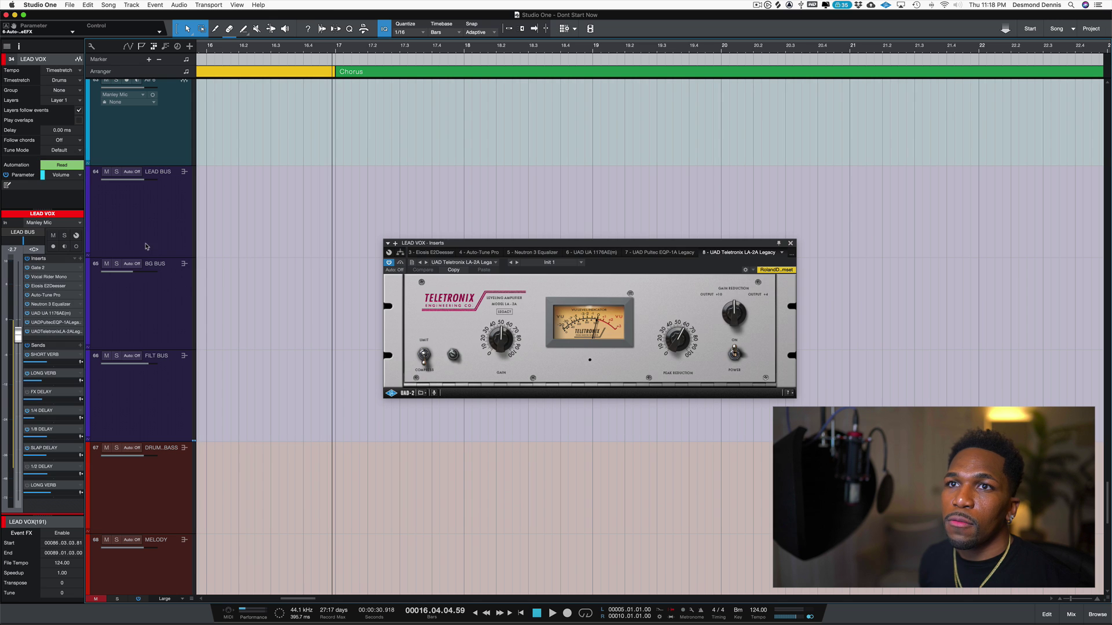
{"action": "left_click", "coordinate": [146, 246]}
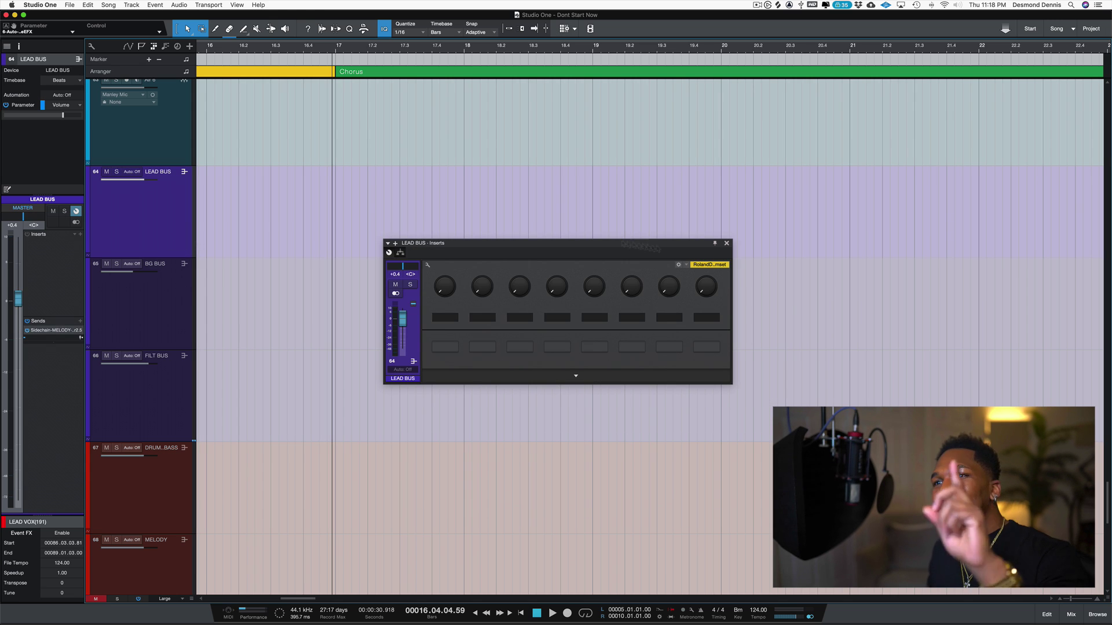
{"action": "left_click", "coordinate": [726, 243]}
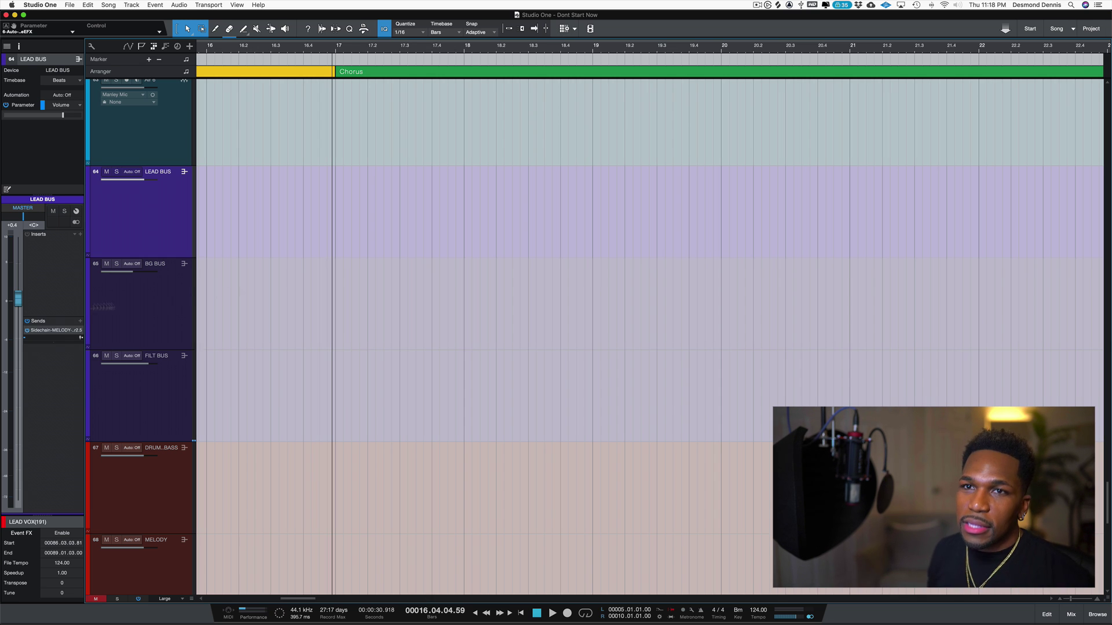
Open the Trackspacer 2.5 insert on MELODY and review the sidechain destinations available for the LEAD BUS send
{"action": "key", "text": "F11"}
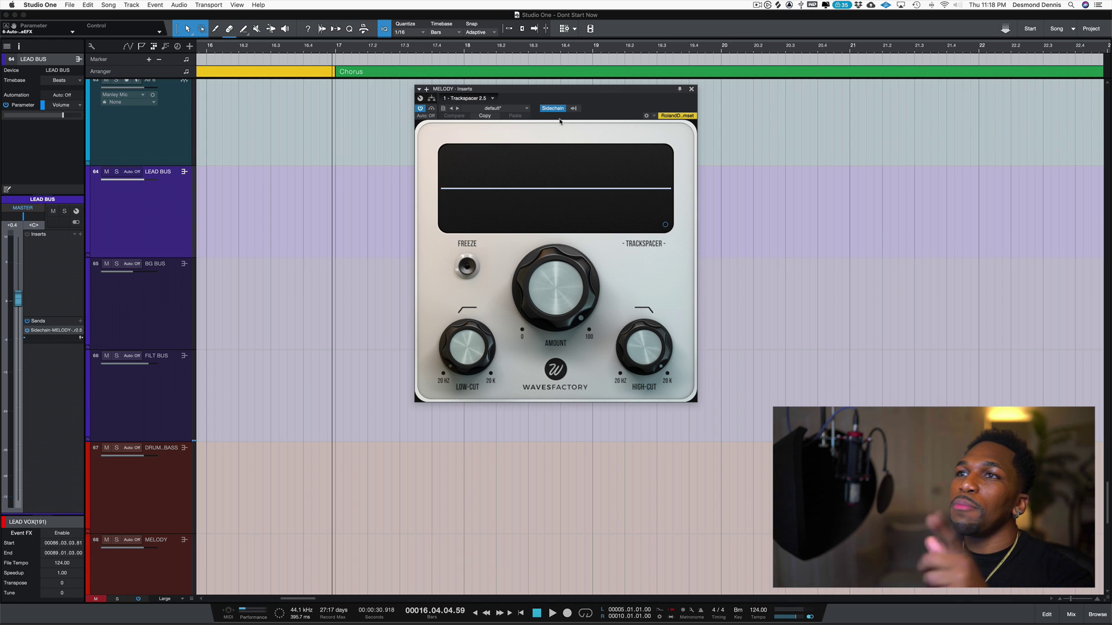
{"action": "left_click_drag", "start_coordinate": [553, 93], "coordinate": [562, 159]}
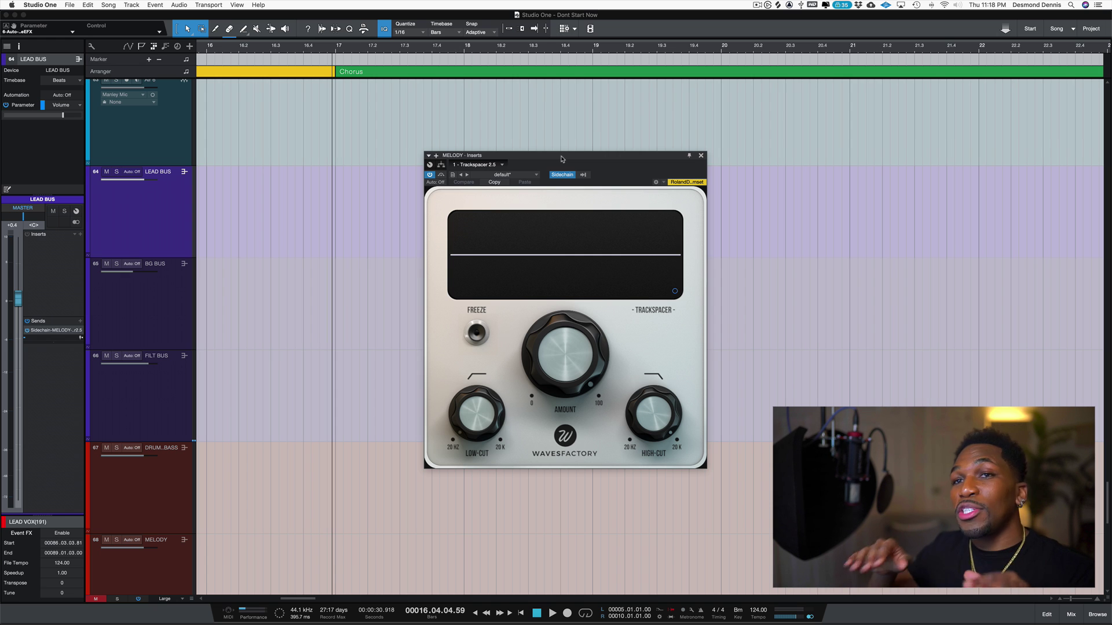
{"action": "scroll", "coordinate": [273, 179], "scroll_direction": "up", "scroll_amount": 5}
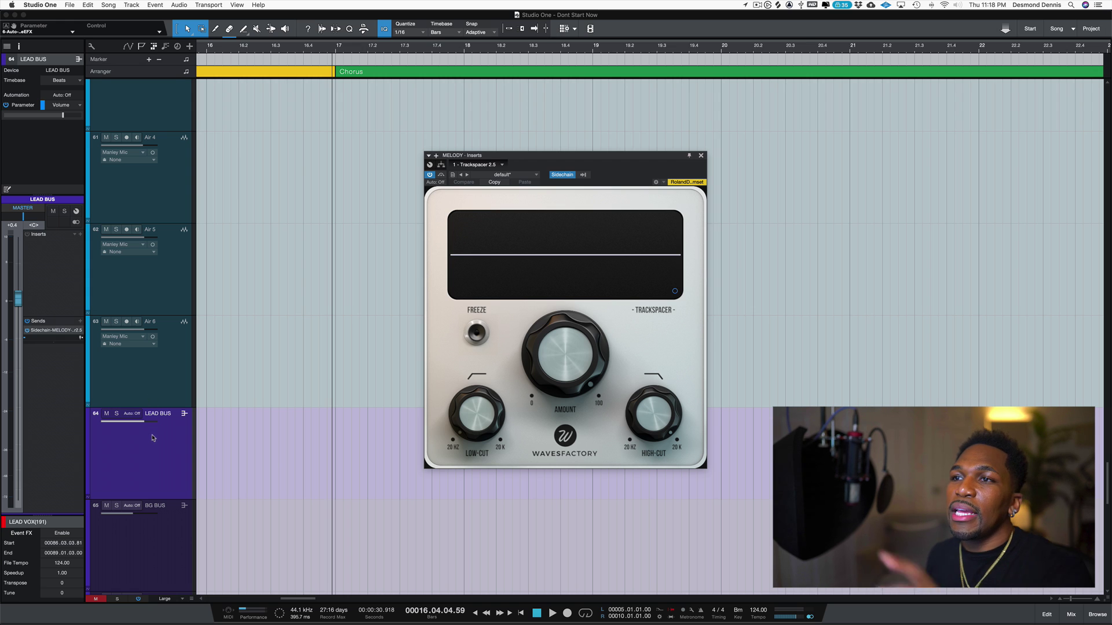
{"action": "left_click", "coordinate": [81, 334]}
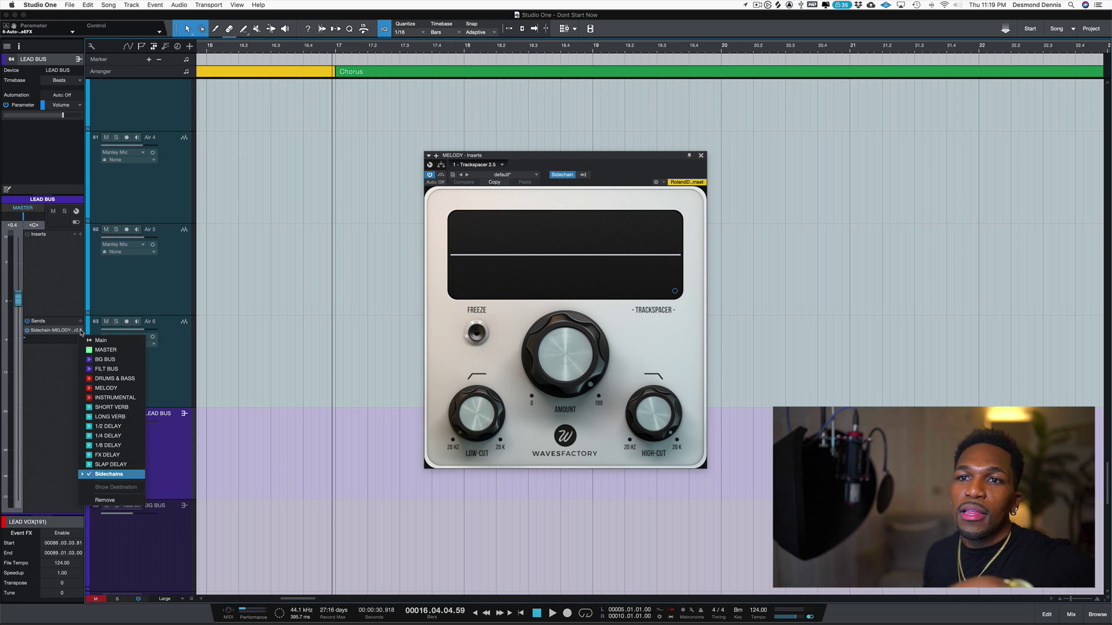
{"action": "left_click", "coordinate": [86, 475]}
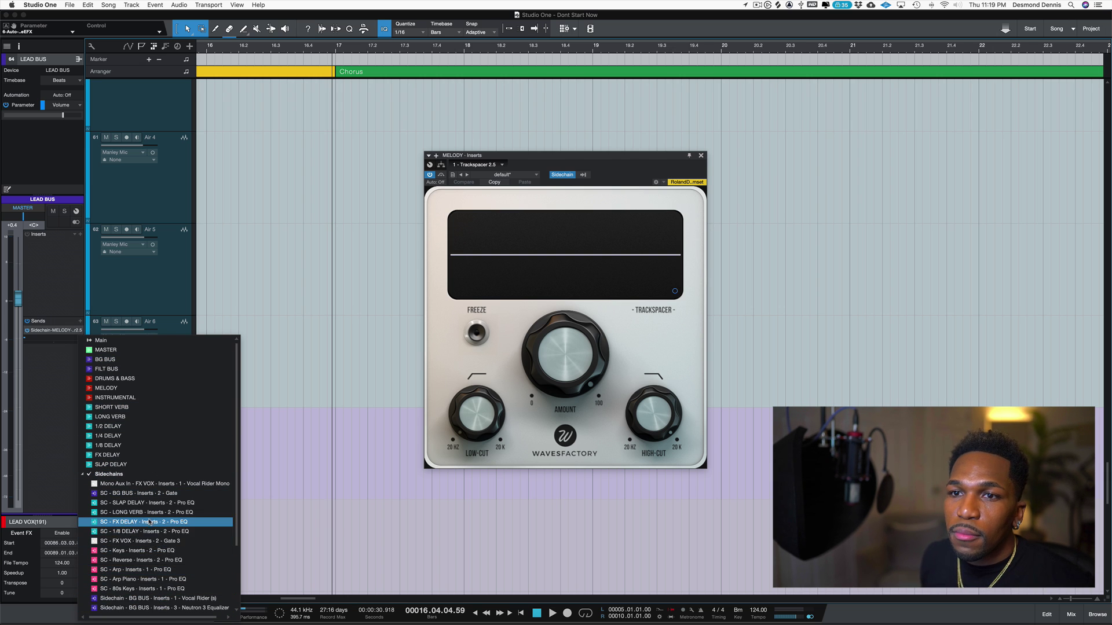
{"action": "scroll", "coordinate": [174, 550], "scroll_direction": "down", "scroll_amount": 3}
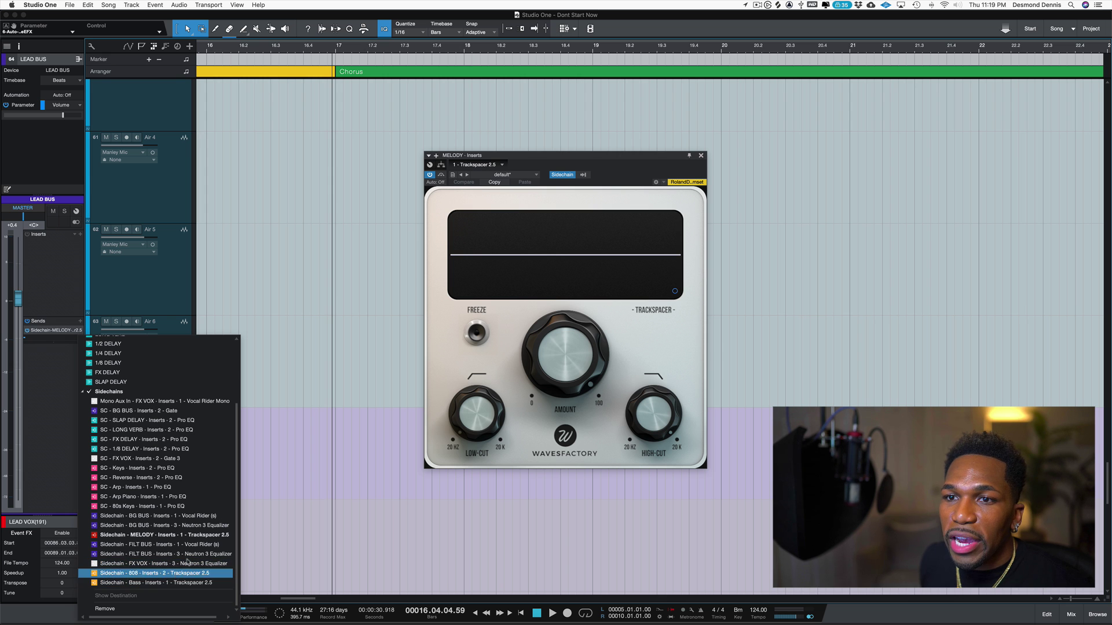
{"action": "left_click", "coordinate": [490, 366]}
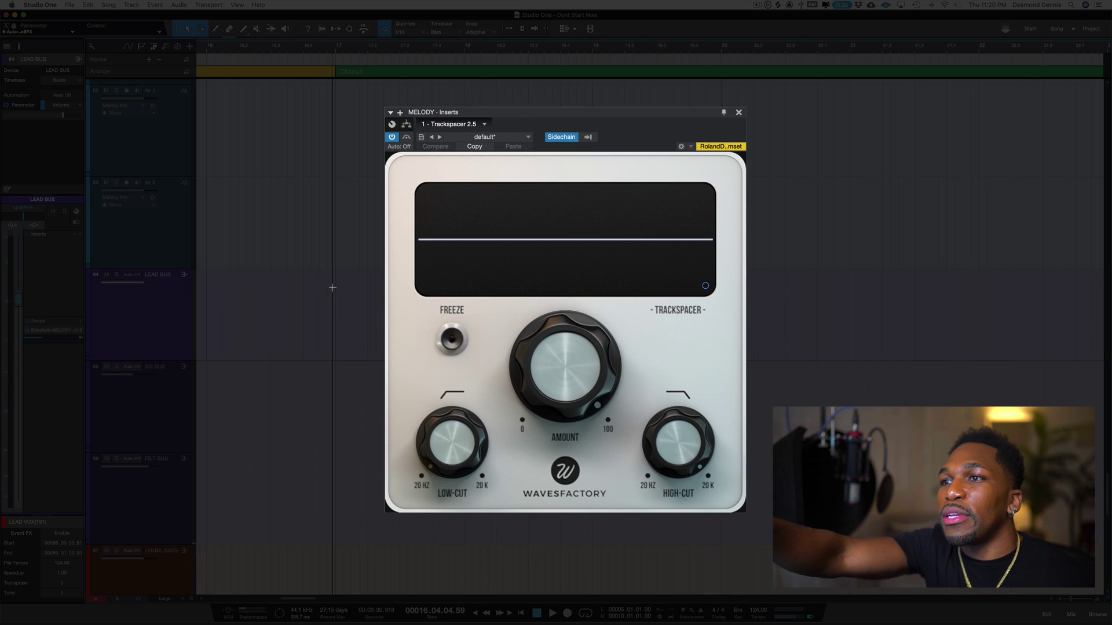
Play the chorus and locate the LEAD VOX track during playback
{"action": "key", "text": "space"}
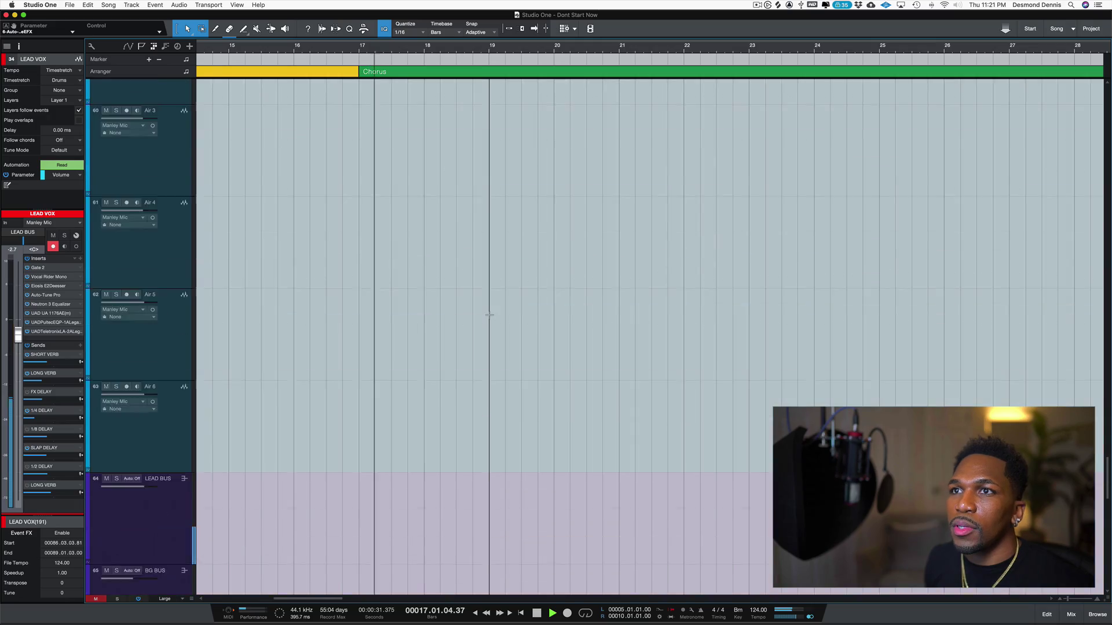
{"action": "scroll", "coordinate": [489, 315], "scroll_direction": "down", "scroll_amount": 10}
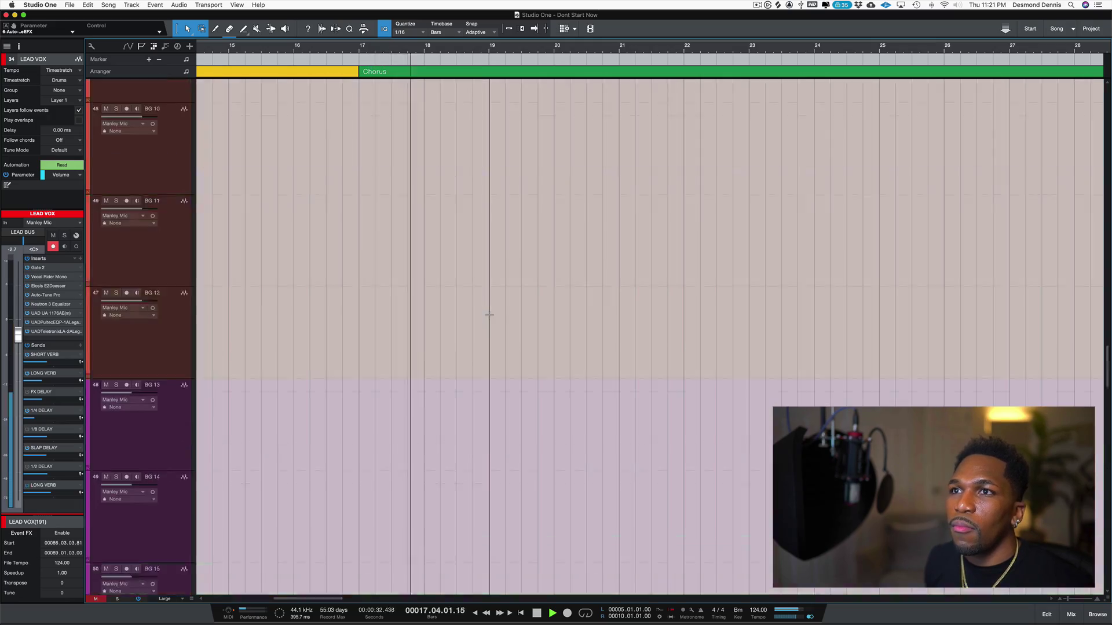
{"action": "scroll", "coordinate": [489, 315], "scroll_direction": "up", "scroll_amount": 10}
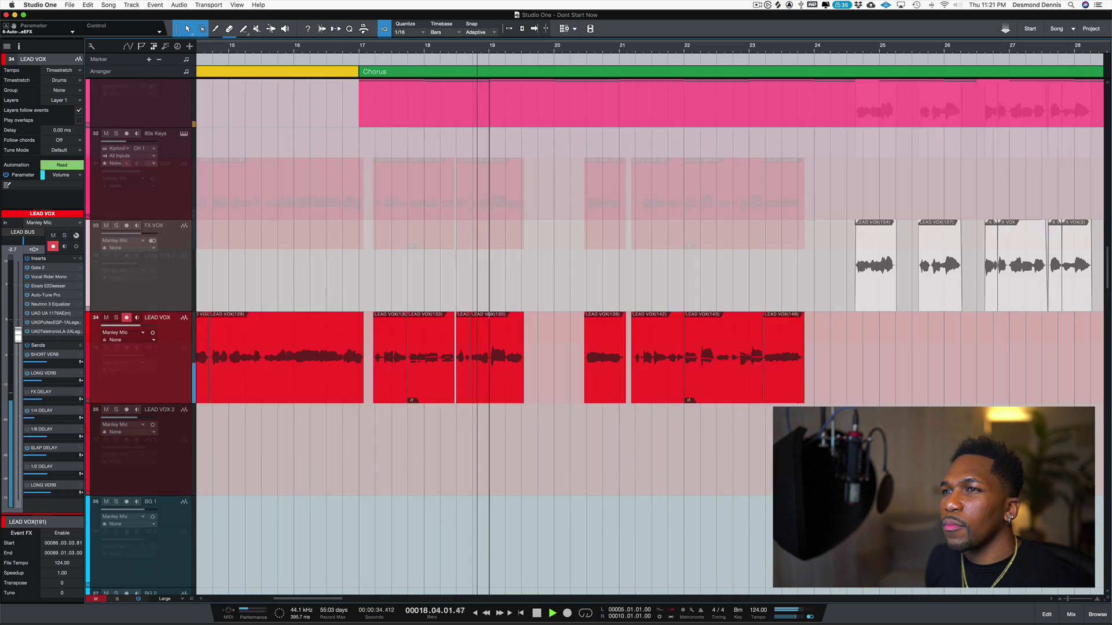
{"action": "scroll", "coordinate": [489, 315], "scroll_direction": "down", "scroll_amount": 1}
{"action": "key", "text": "space"}
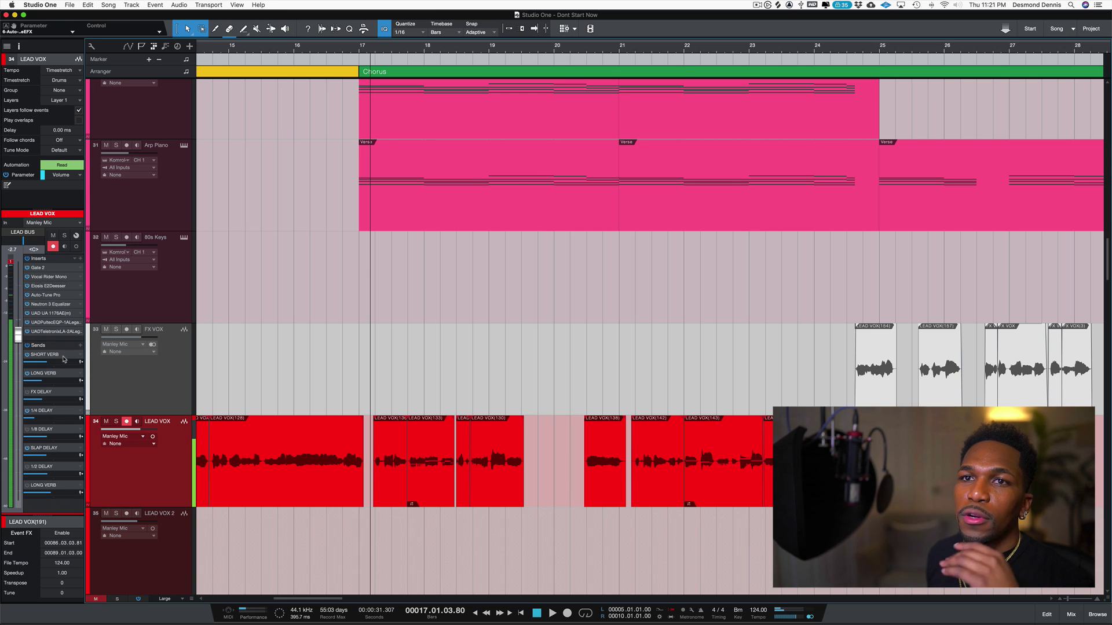
Open the effects behind LEAD VOX's SHORT VERB and LONG VERB sends, ending on the LONG VERB's ValhallaVintageVerb
{"action": "double_click", "coordinate": [63, 359]}
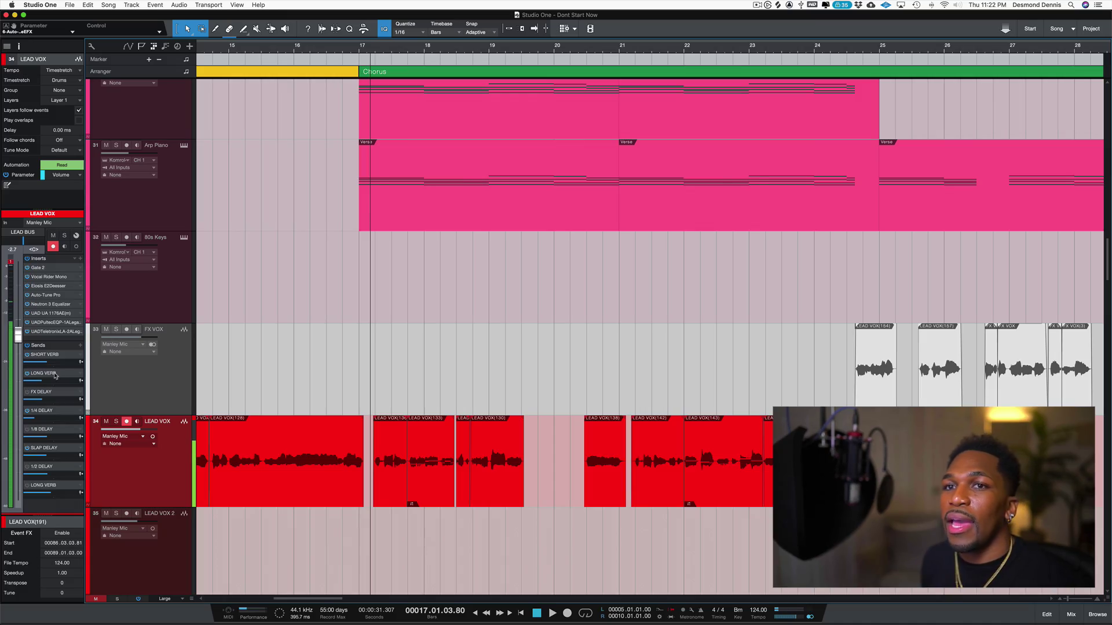
{"action": "double_click", "coordinate": [55, 374]}
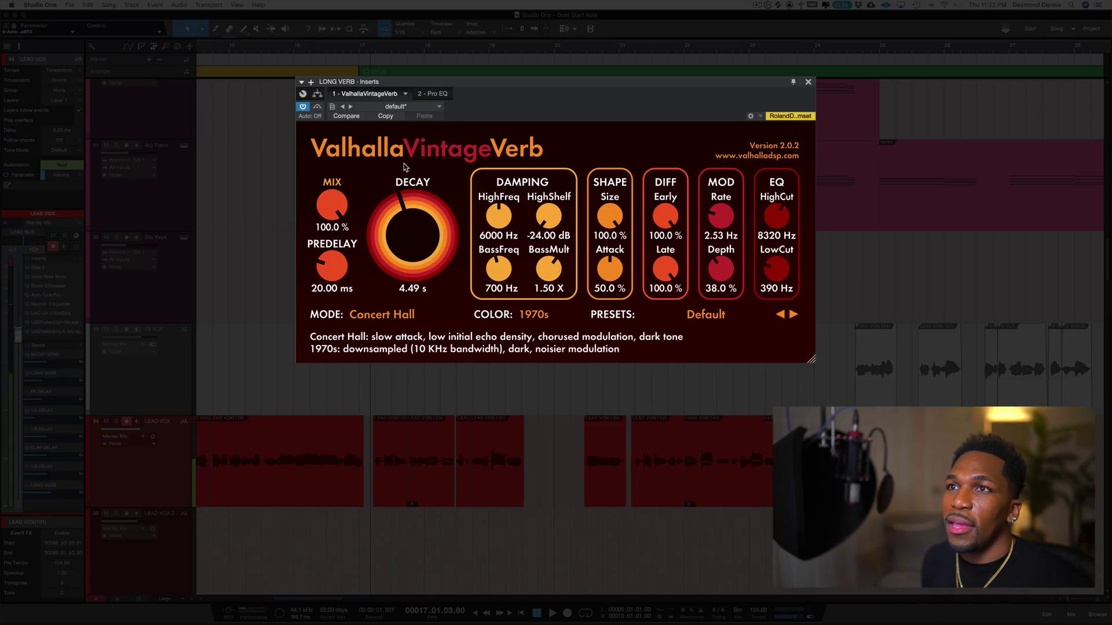